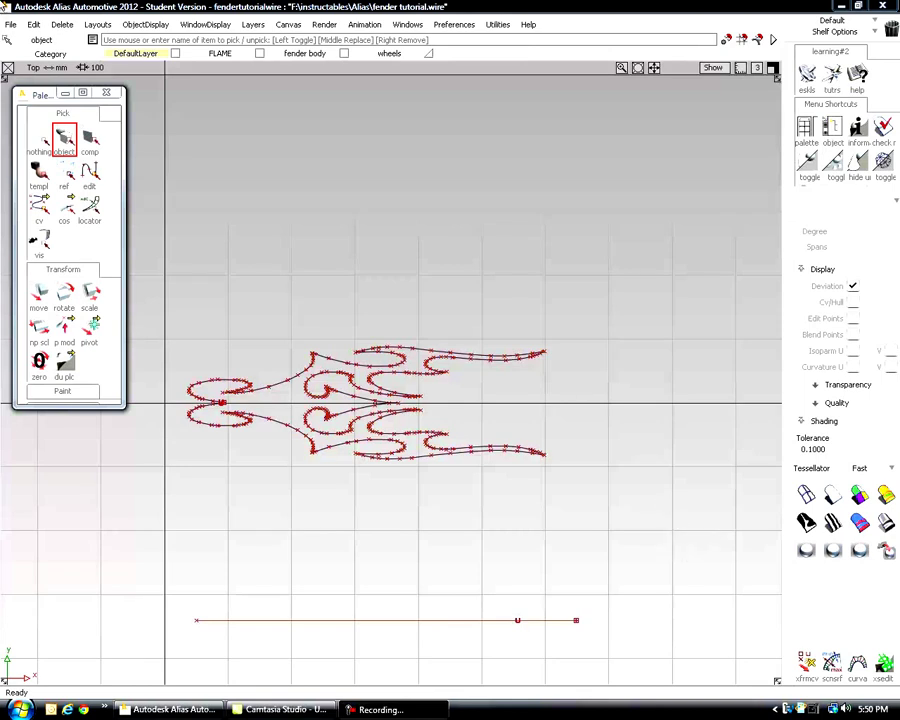
pyautogui.click(9, 24)
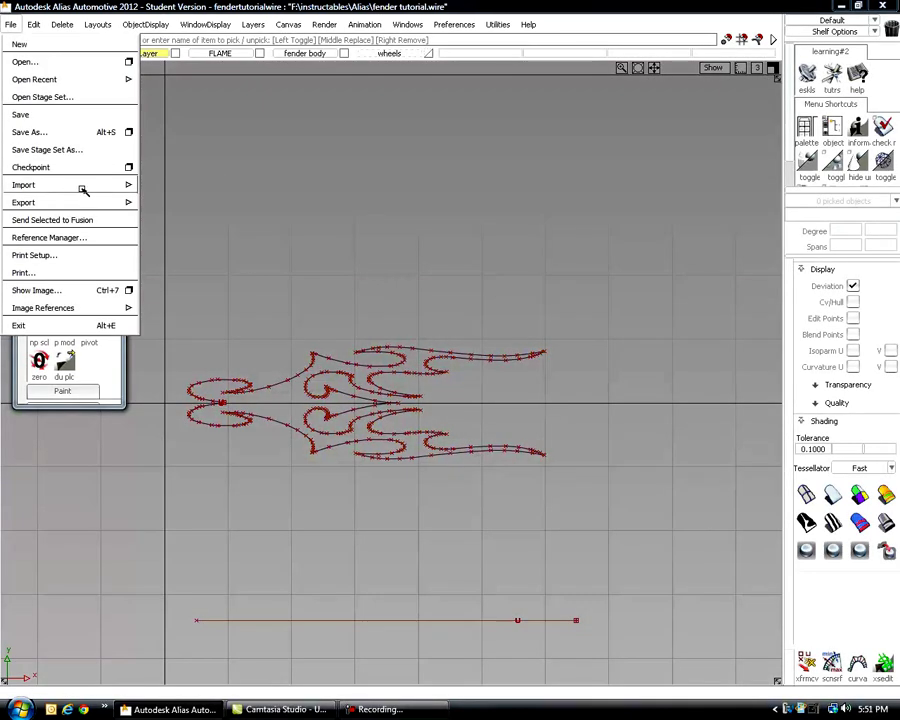
pyautogui.moveTo(100, 186)
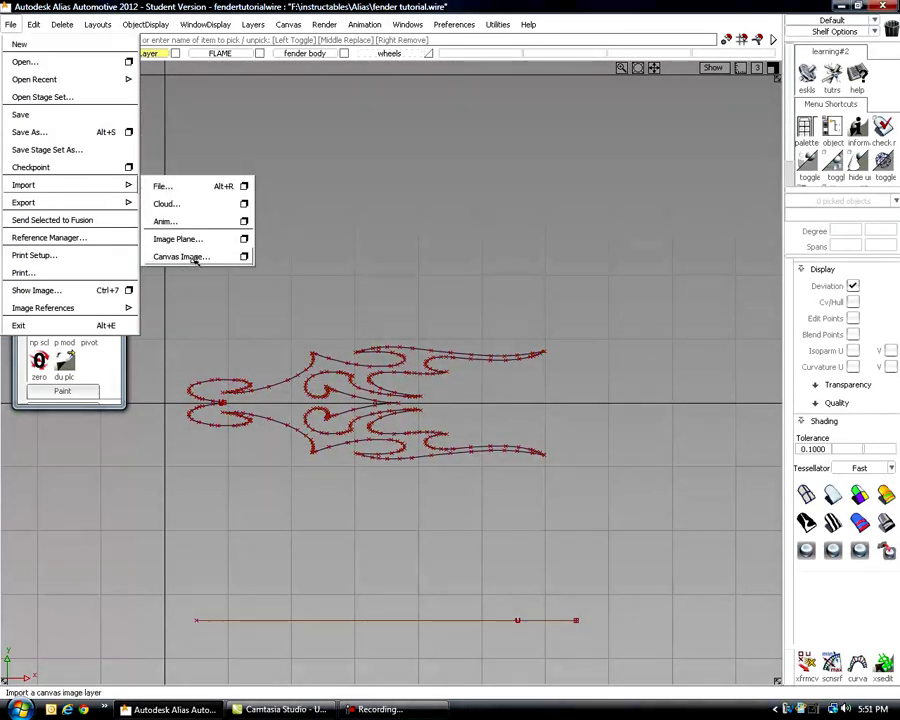
pyautogui.click(349, 288)
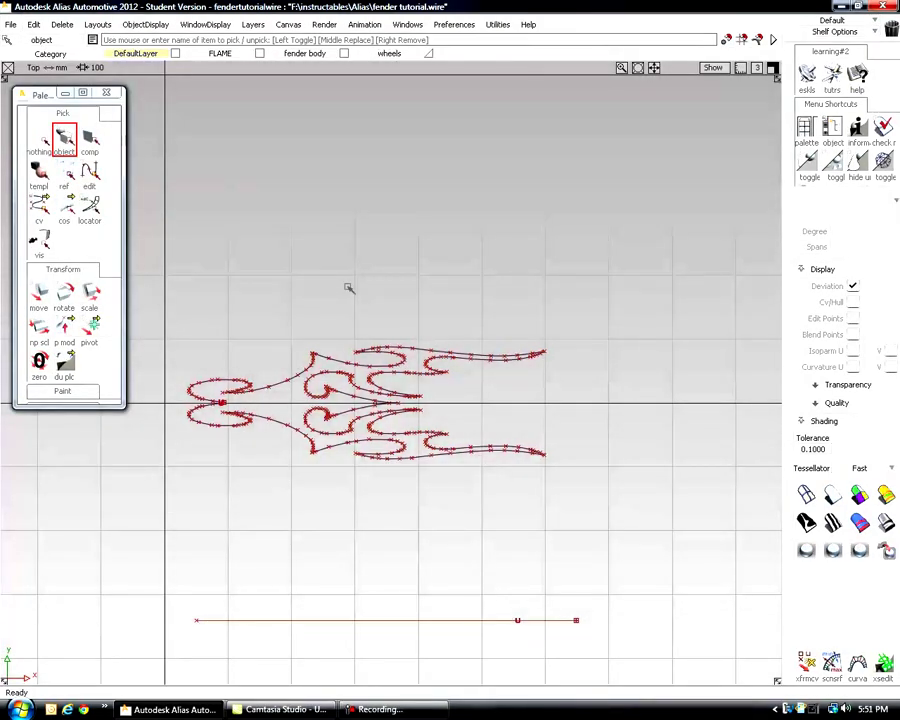
pyautogui.scroll(-3, 55, 240)
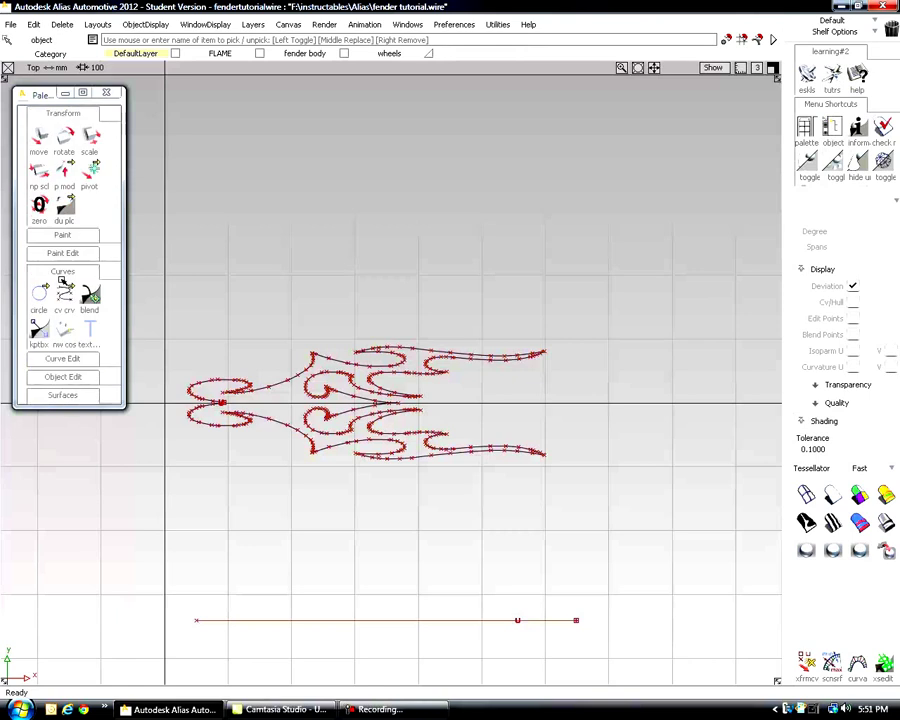
pyautogui.click(64, 292)
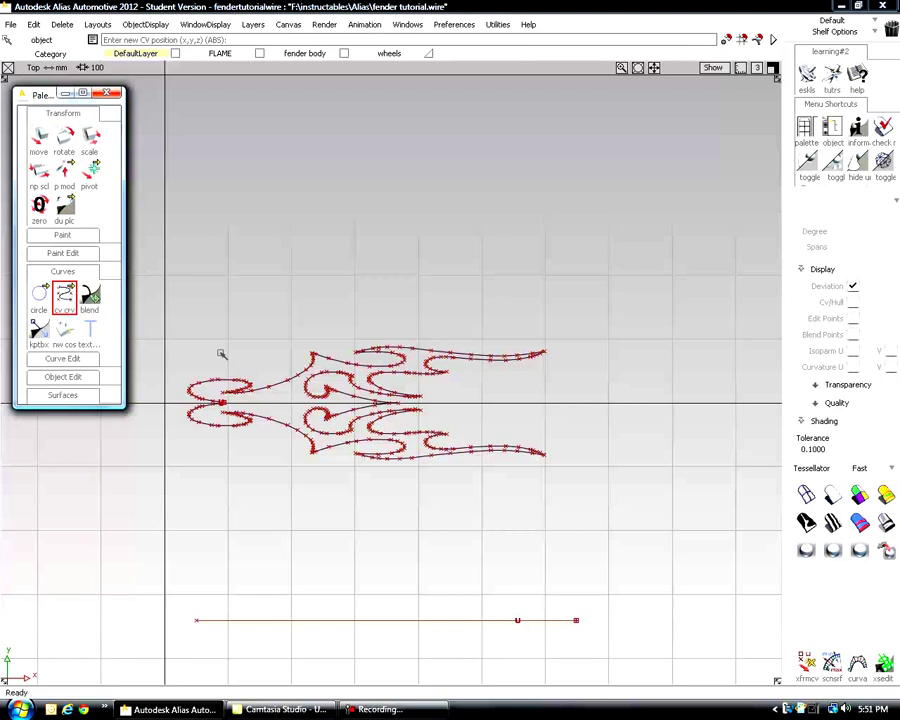
pyautogui.scroll(3, 73, 299)
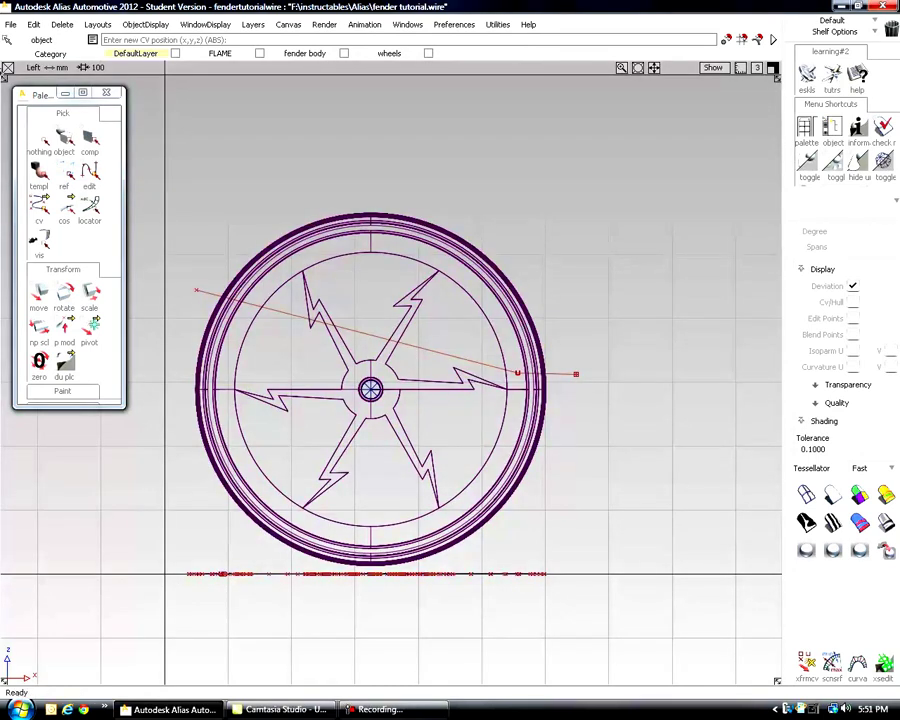
# Create a cylinder at the wheel's center in the left view and scale it uniformly to just inside the tire's outer edge.
pyautogui.scroll(-3, 60, 302)
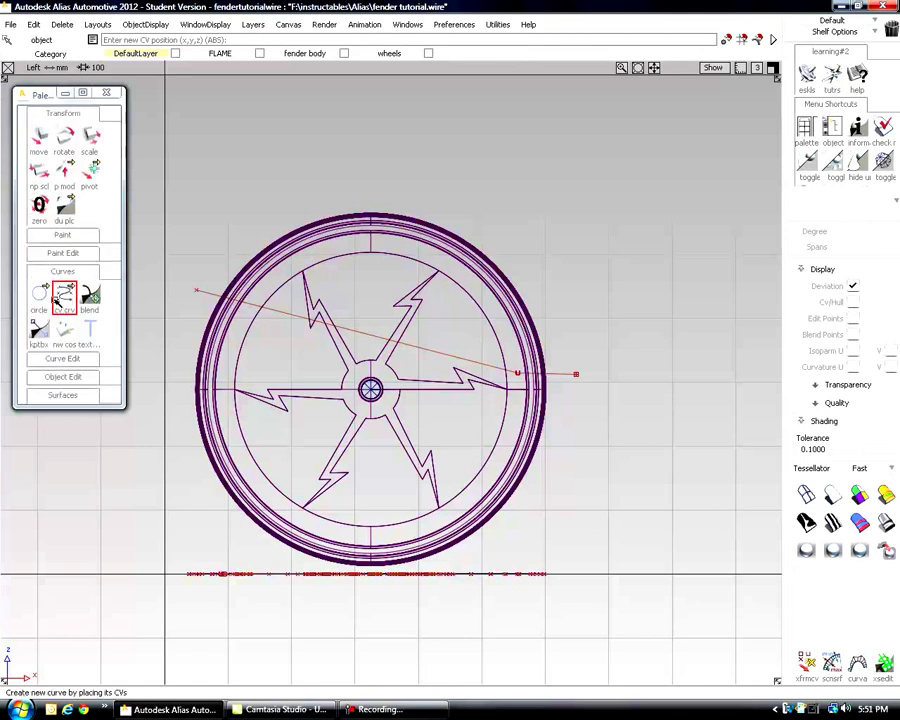
pyautogui.scroll(-3, 37, 210)
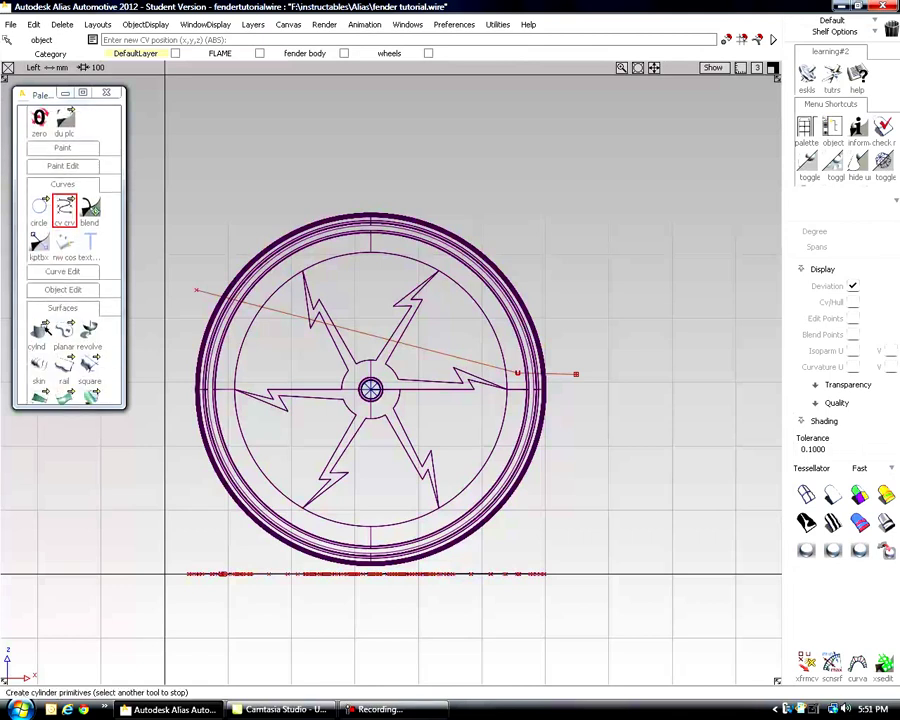
pyautogui.click(38, 330)
pyautogui.click(371, 390)
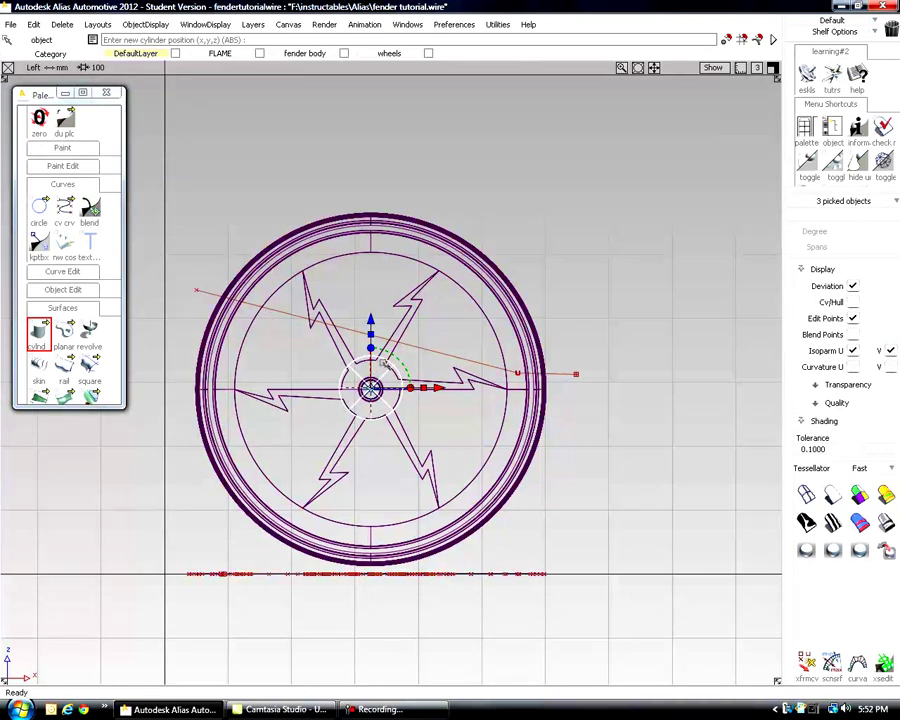
pyautogui.scroll(3, 62, 305)
pyautogui.scroll(2, 70, 313)
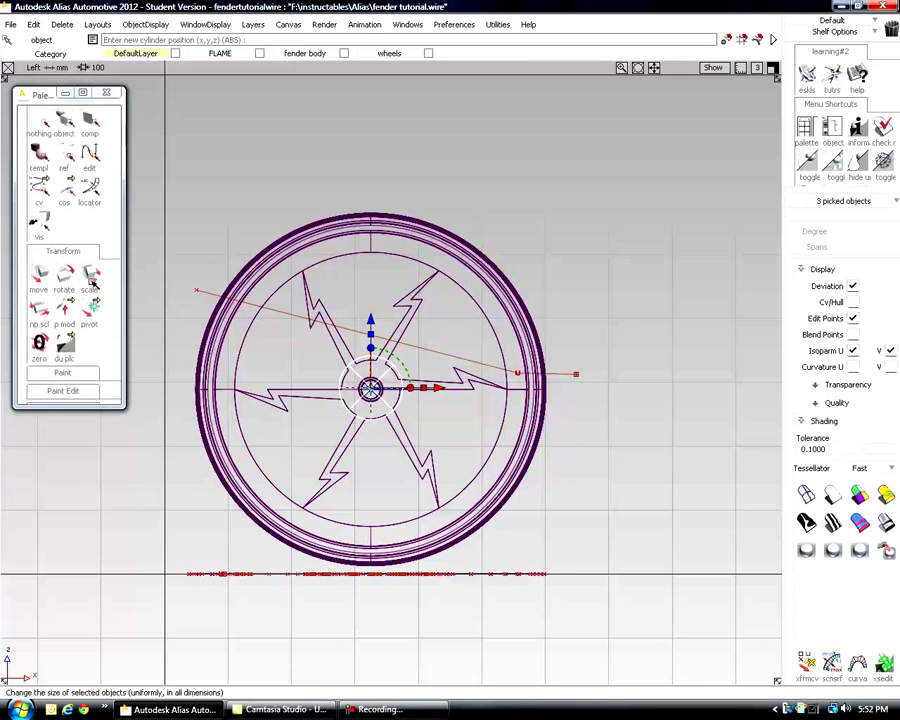
pyautogui.click(90, 275)
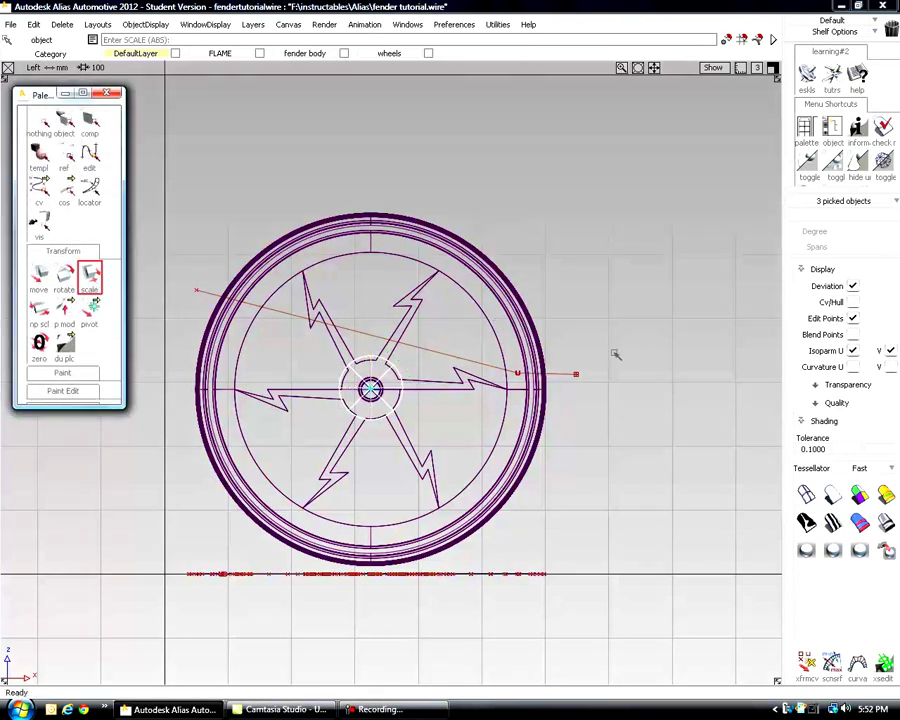
pyautogui.moveTo(560, 340); pyautogui.dragTo(877, 243)
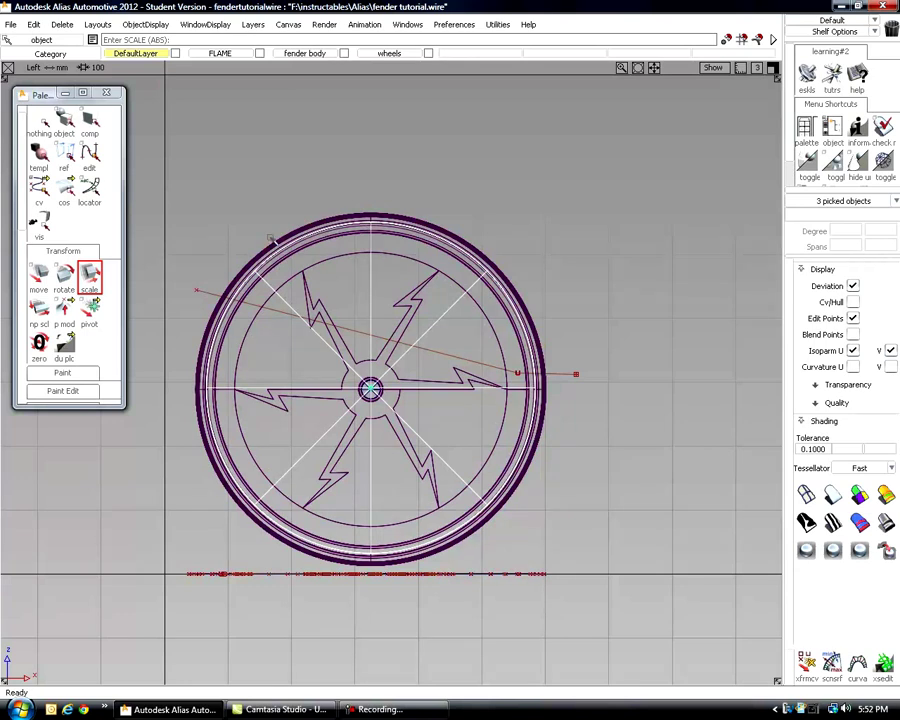
# Create a second cylinder at the wheel's center and scale it uniformly to slightly beyond the tire's outer edge.
pyautogui.scroll(-10, 40, 212)
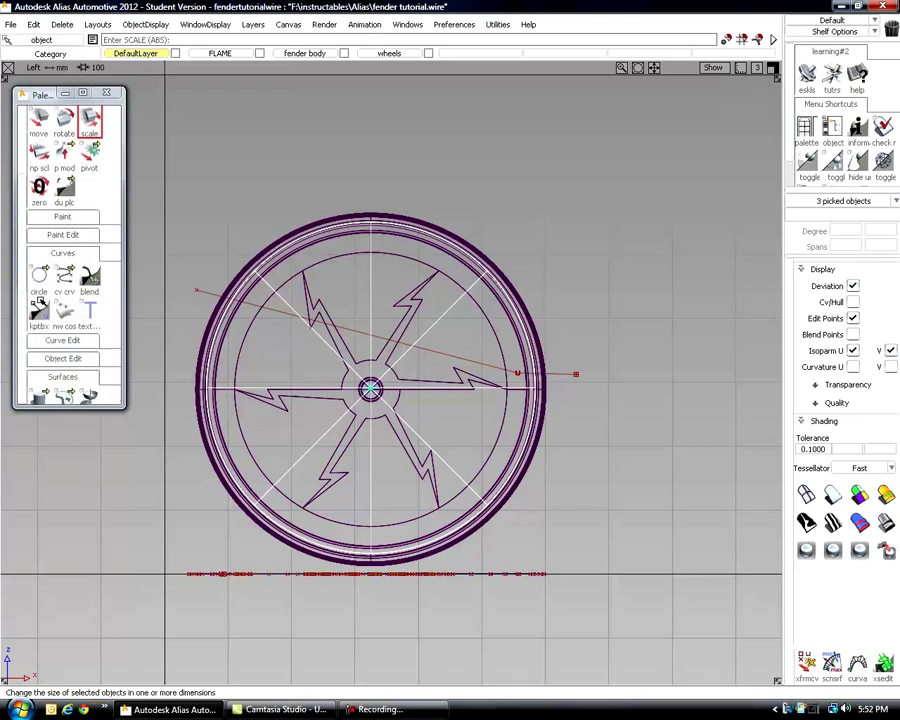
pyautogui.click(38, 296)
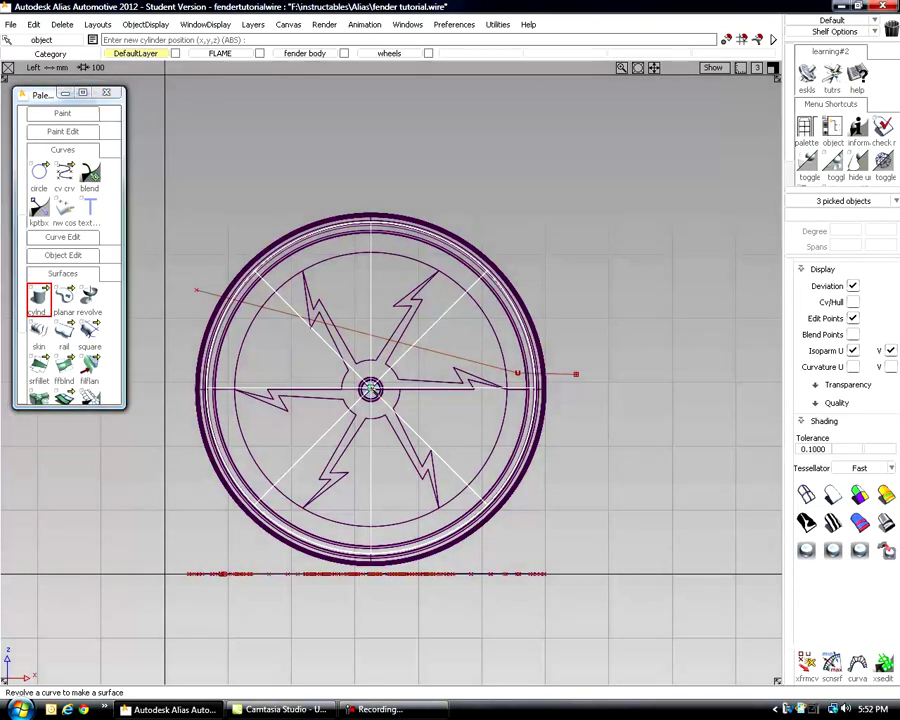
pyautogui.click(370, 388)
pyautogui.scroll(8, 60, 200)
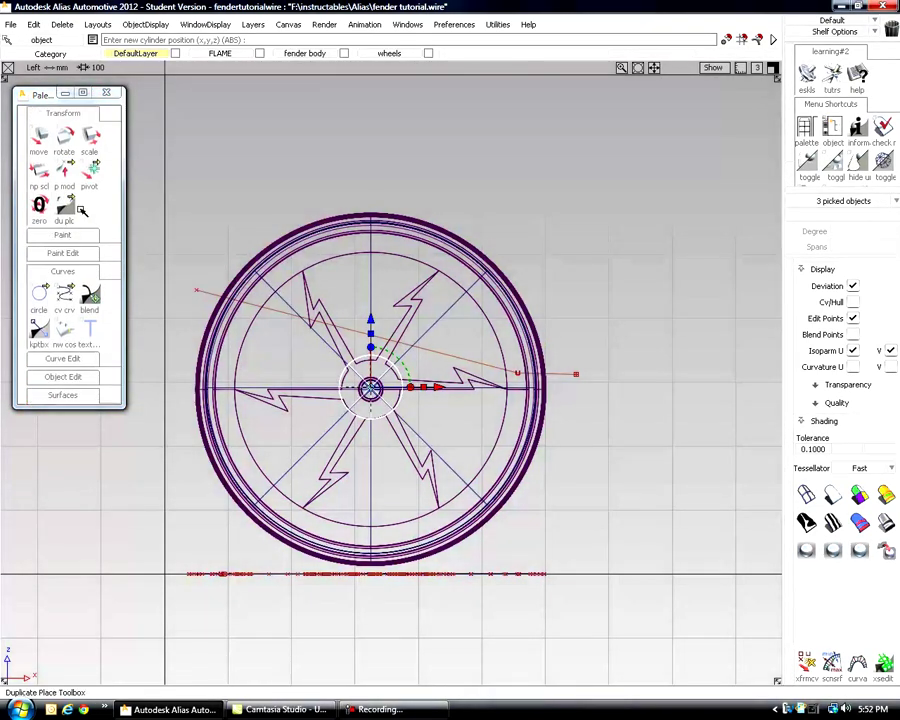
pyautogui.click(90, 136)
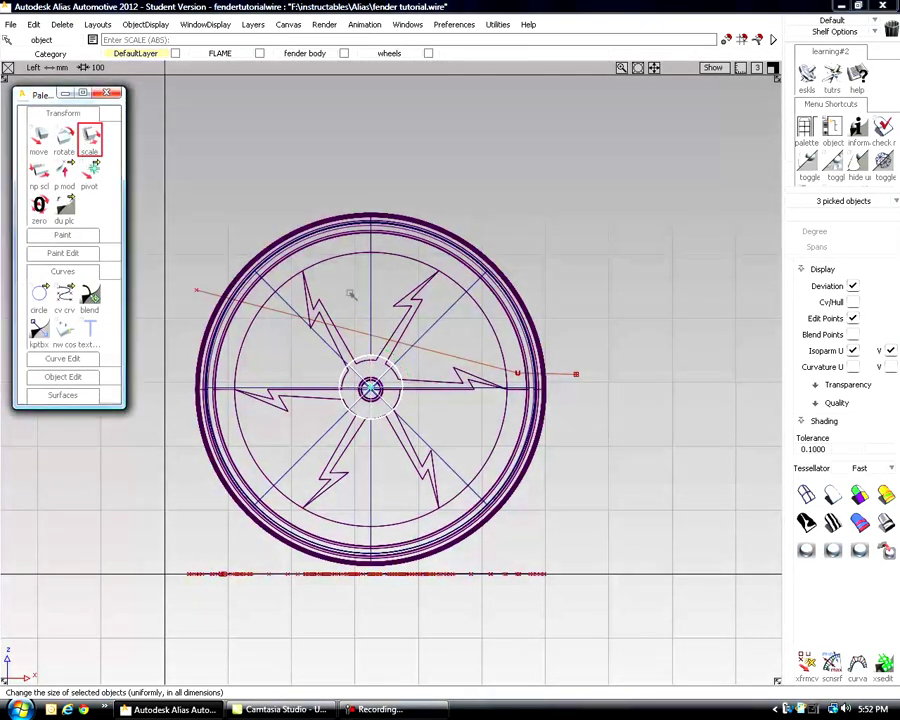
pyautogui.moveTo(603, 376); pyautogui.dragTo(897, 371)
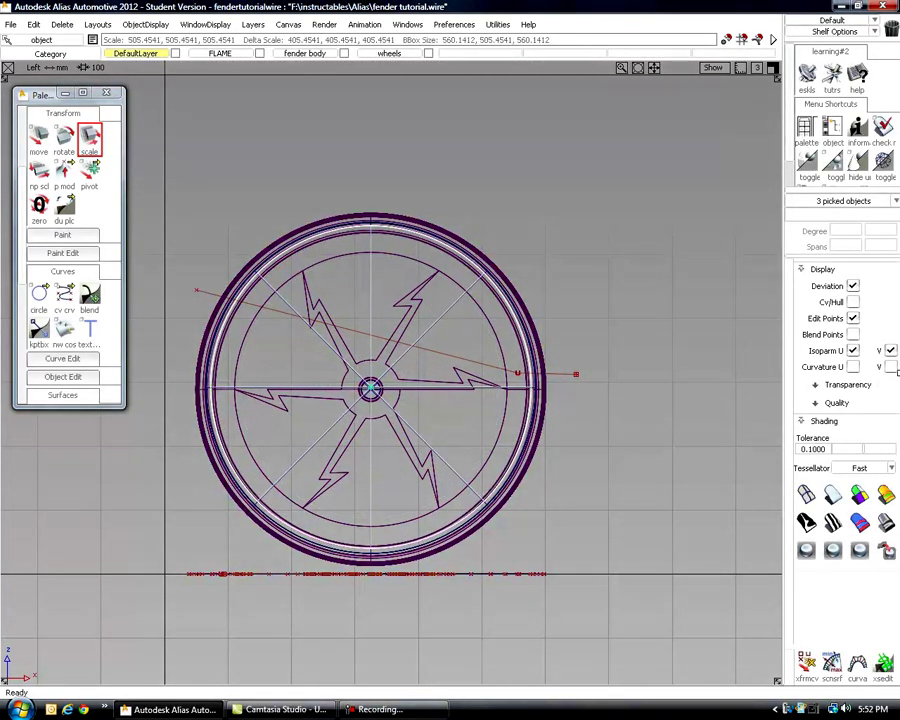
pyautogui.moveTo(661, 366); pyautogui.dragTo(702, 352)
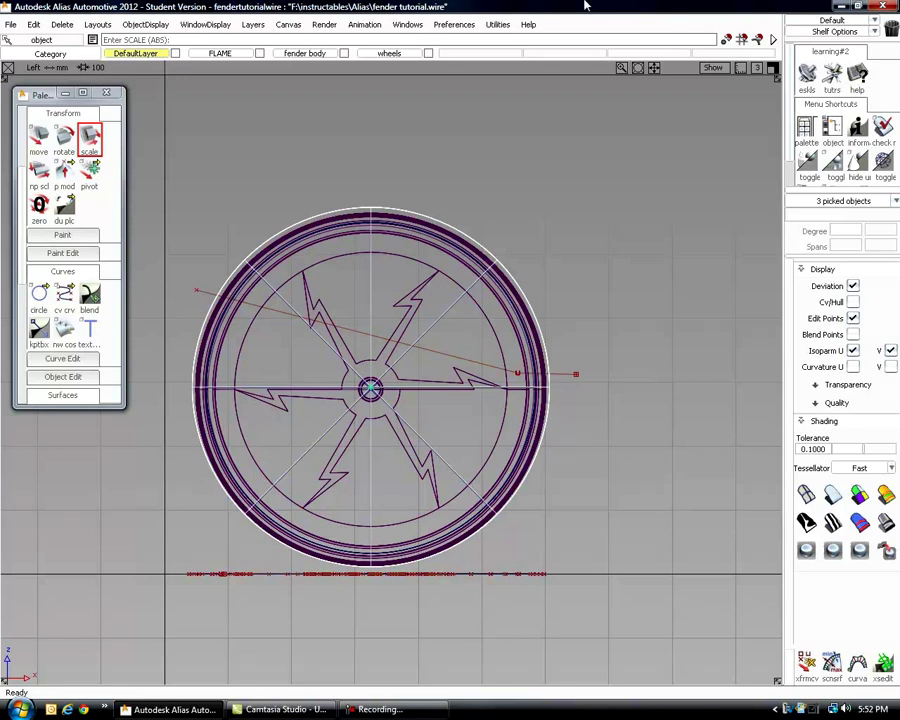
# Hide the wheels layer and non-proportionally narrow the outer cylinder along Y in the top view to just enclose the flame curves.
pyautogui.click(428, 54)
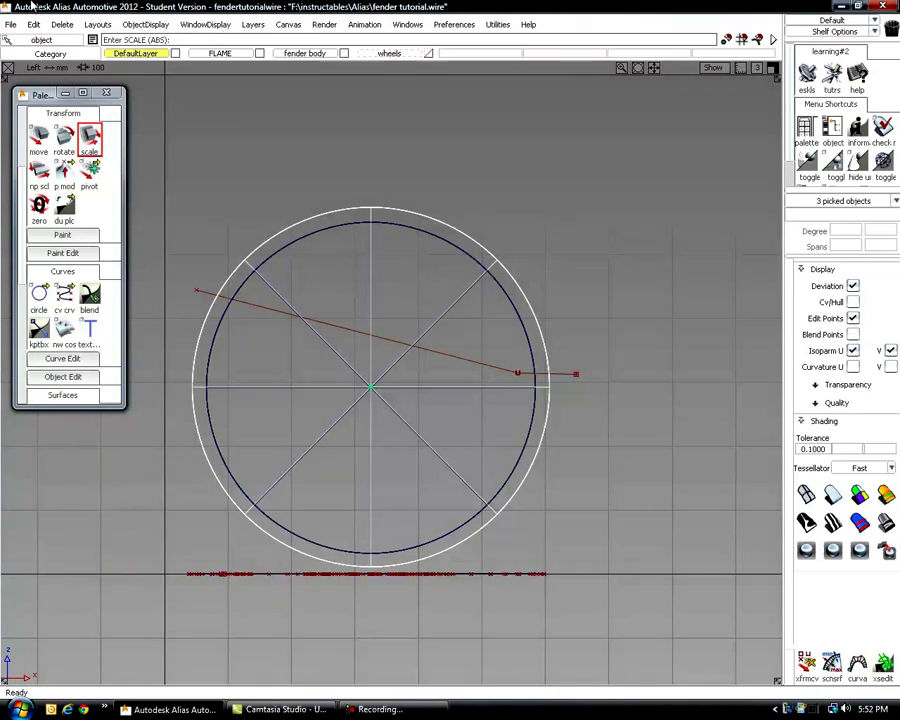
pyautogui.click(97, 24)
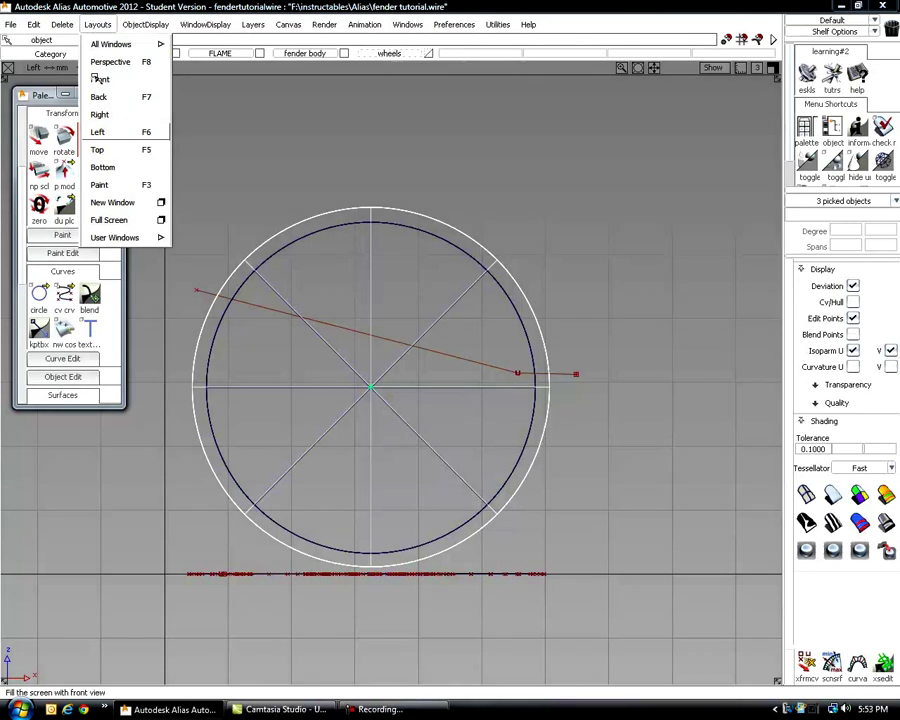
pyautogui.click(97, 150)
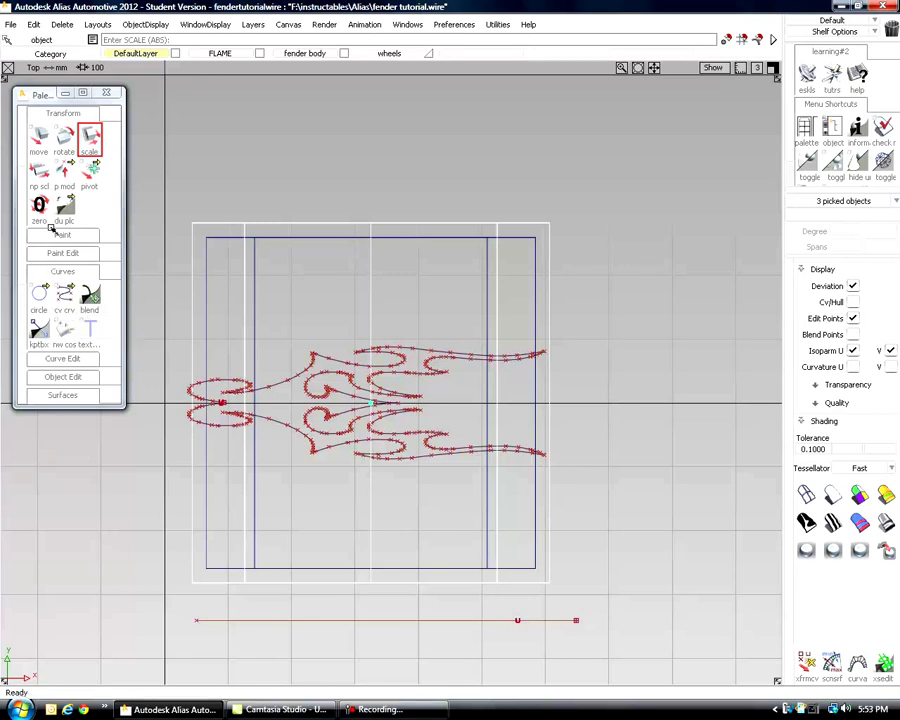
pyautogui.scroll(-3, 50, 210)
pyautogui.scroll(3, 45, 170)
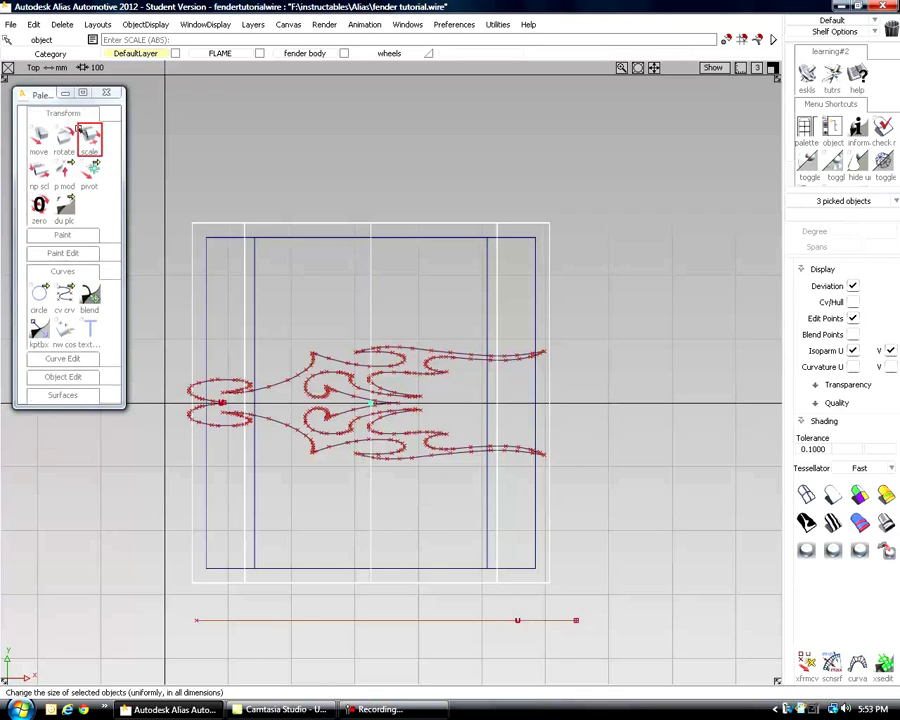
pyautogui.click(40, 175)
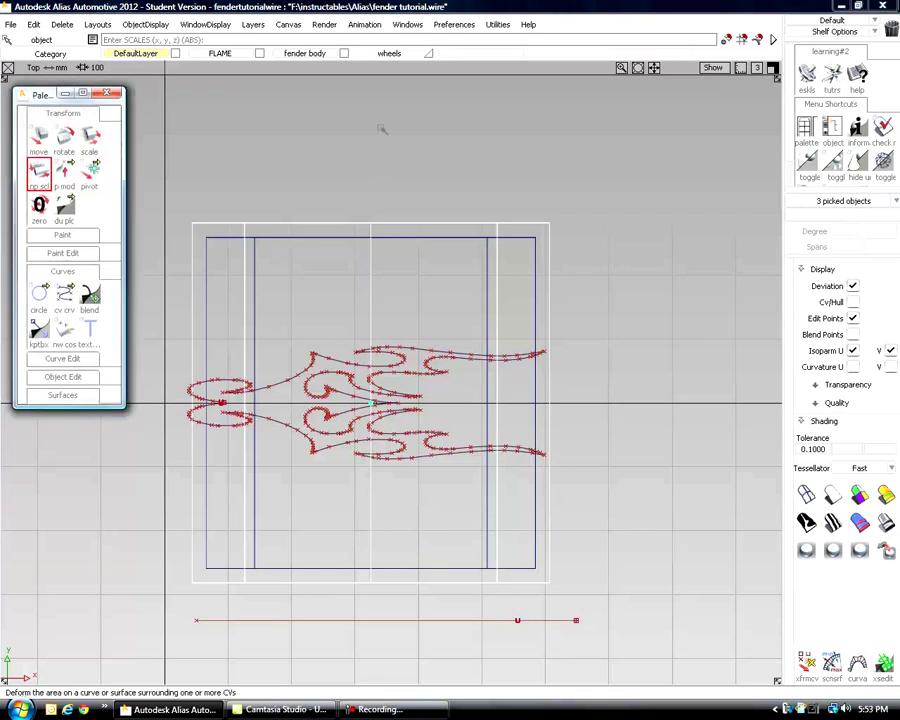
pyautogui.moveTo(382, 135); pyautogui.dragTo(378, 415)
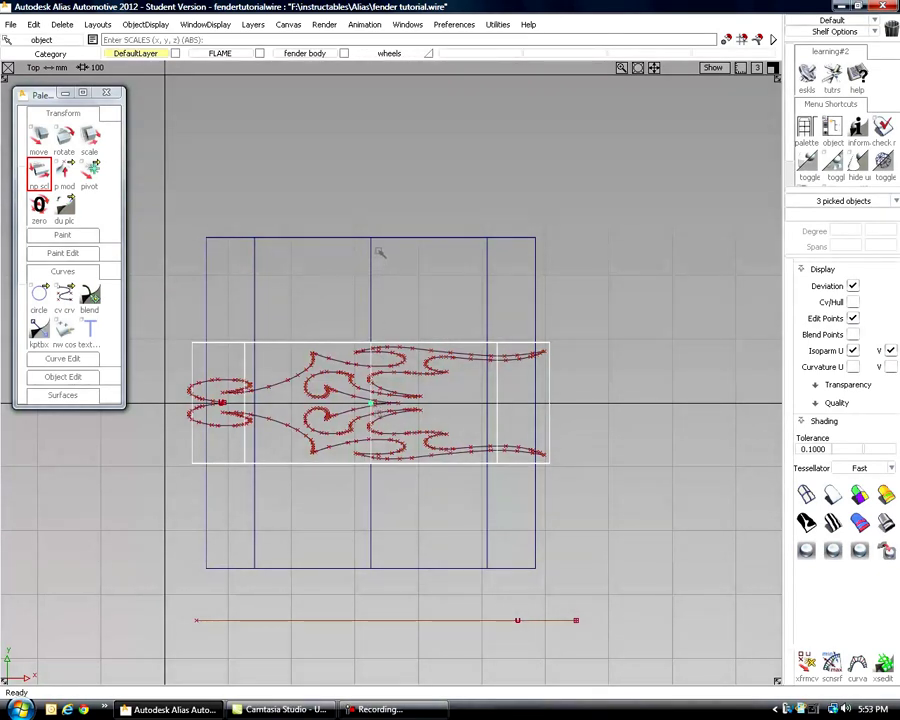
# Narrow the inner cylinder along Y to match the outer cylinder's width and clear the selection.
pyautogui.click(466, 241)
pyautogui.moveTo(466, 189); pyautogui.dragTo(468, 437)
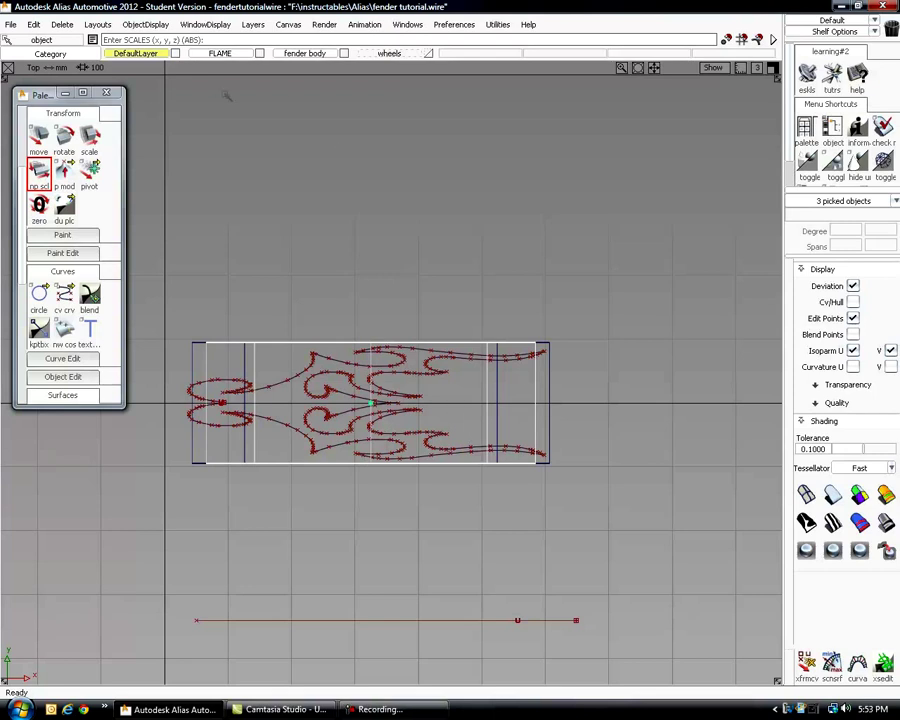
pyautogui.scroll(2, 75, 183)
pyautogui.scroll(2, 75, 183)
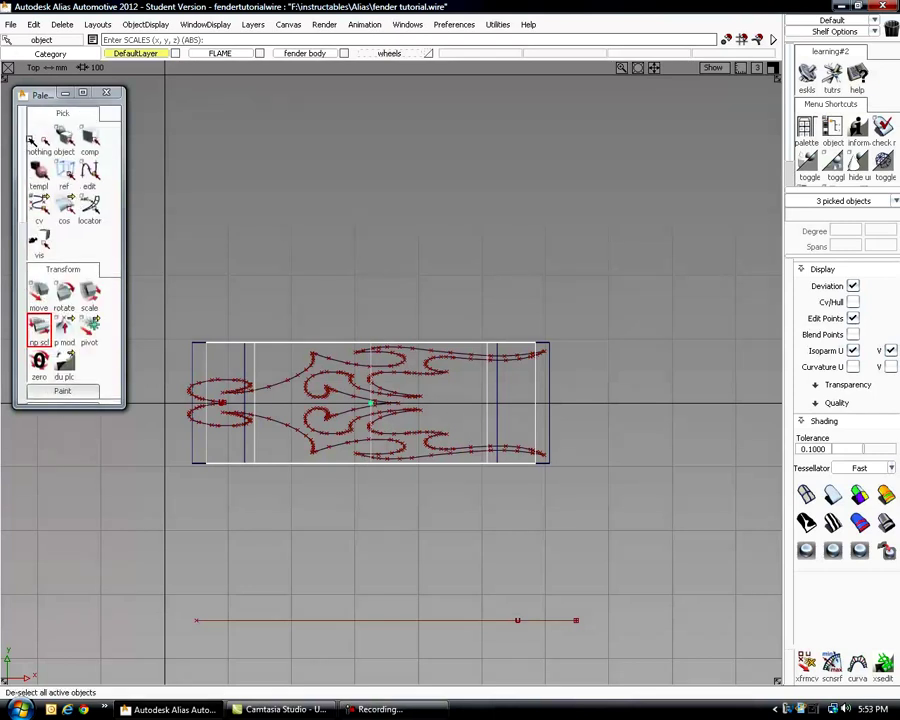
pyautogui.click(64, 138)
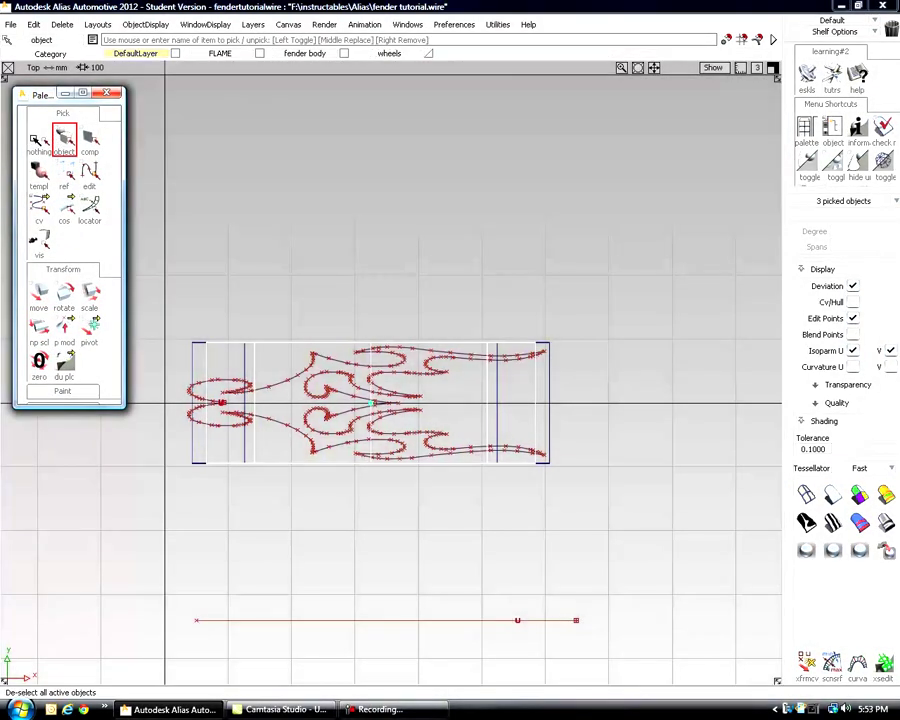
pyautogui.click(30, 141)
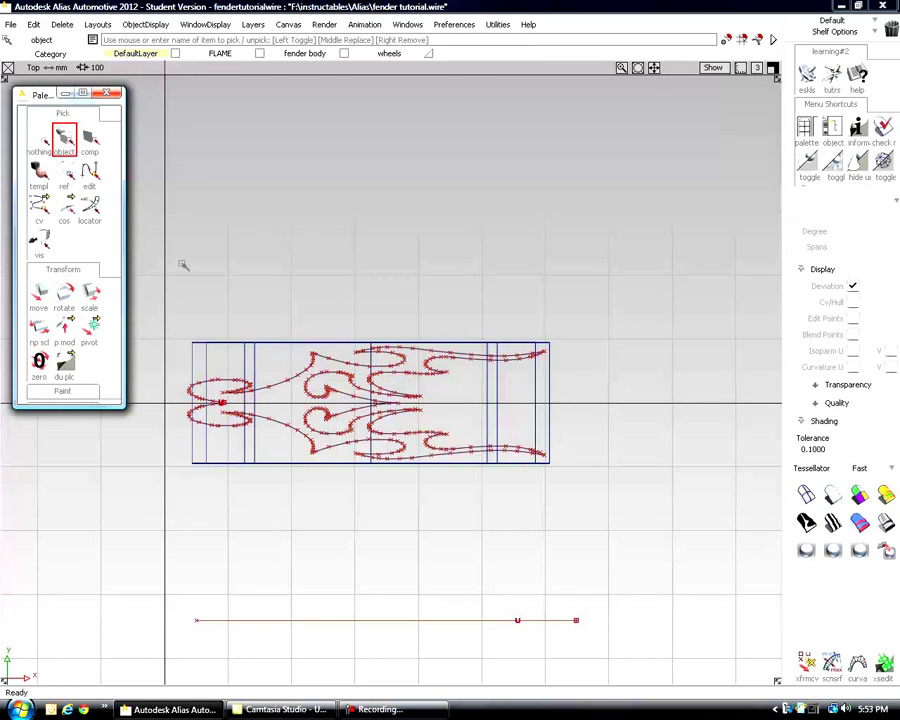
# Place a cube primitive in the left view, above the center of the two cylinders.
pyautogui.click(97, 24)
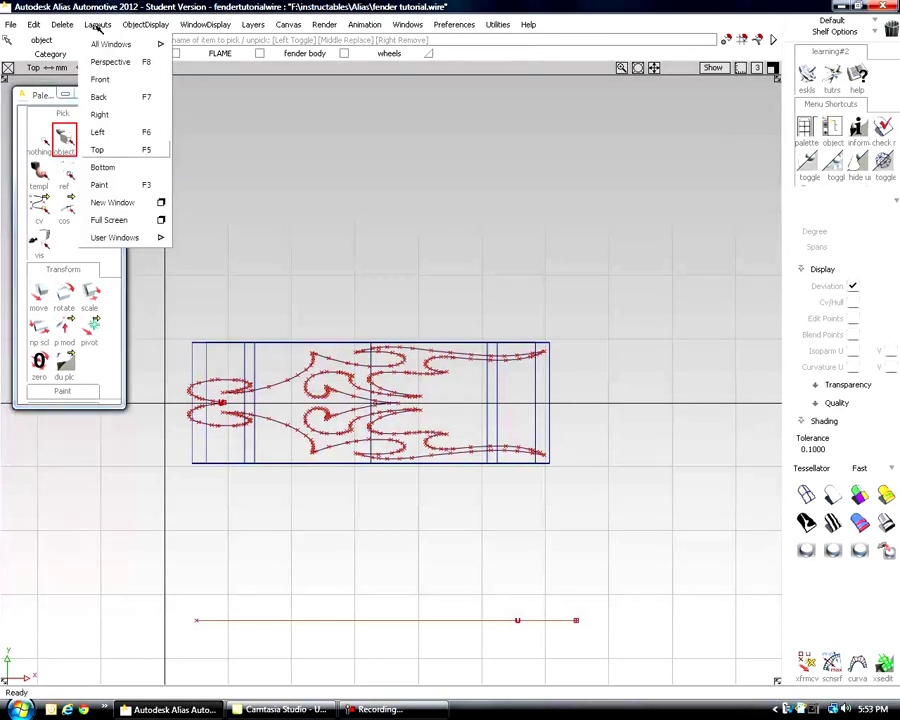
pyautogui.click(92, 24)
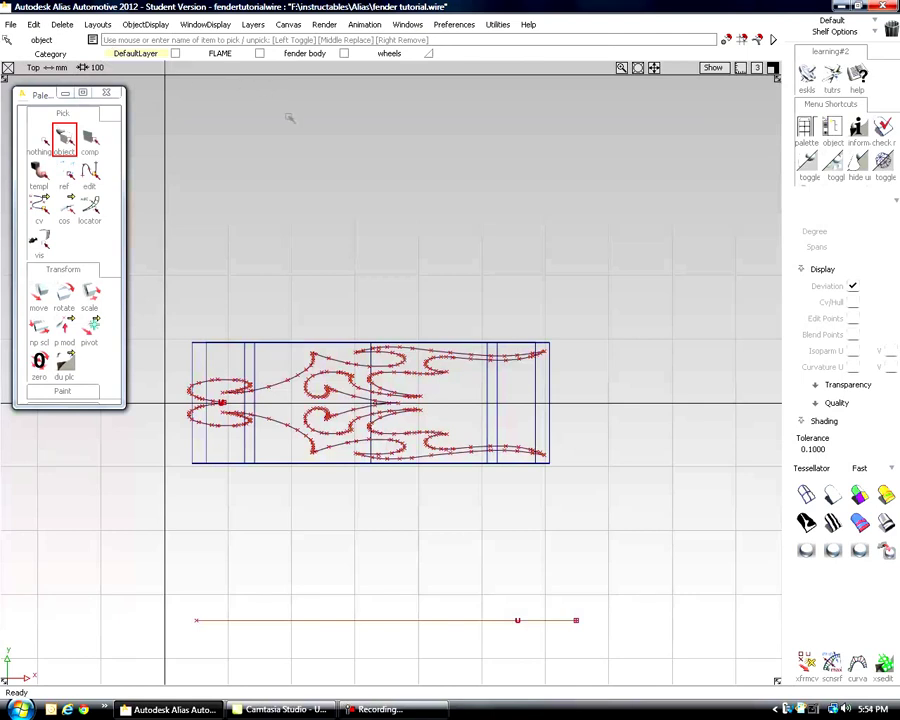
pyautogui.press('F6')
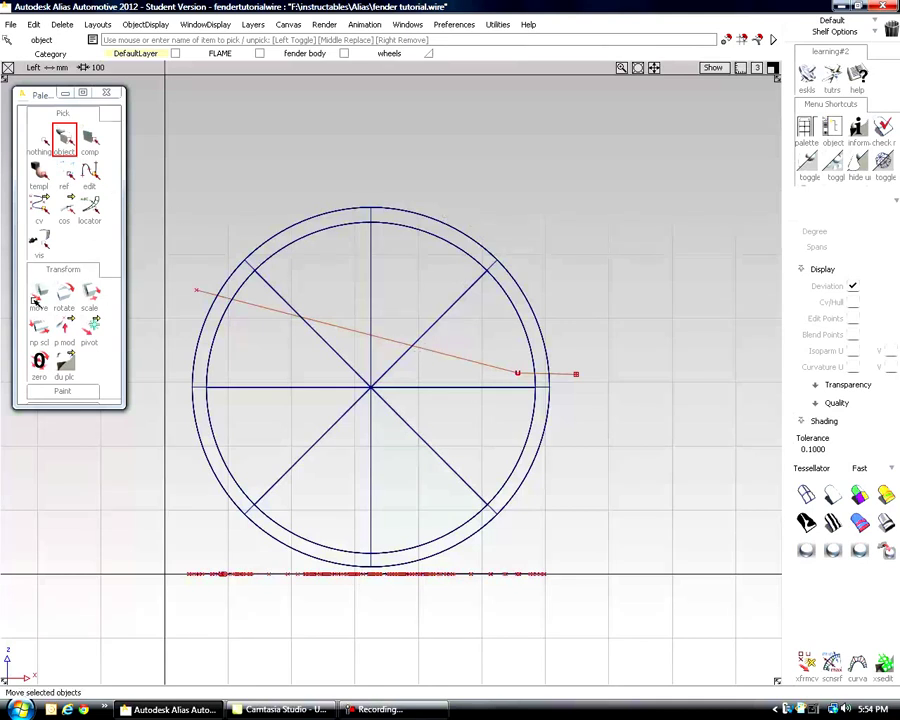
pyautogui.scroll(-8, 63, 272)
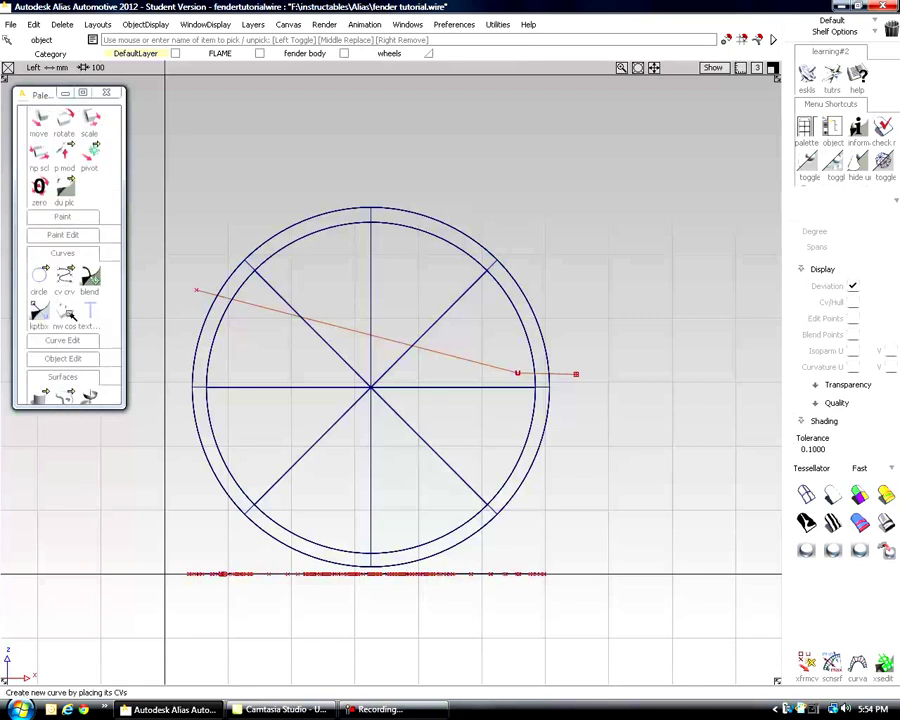
pyautogui.scroll(-2, 68, 316)
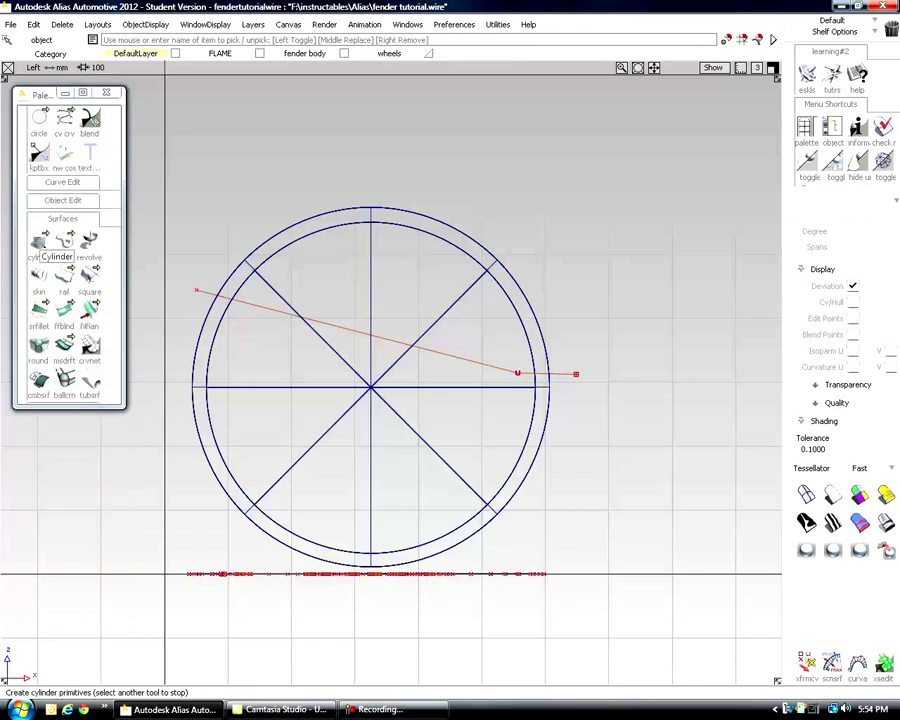
pyautogui.click(38, 240)
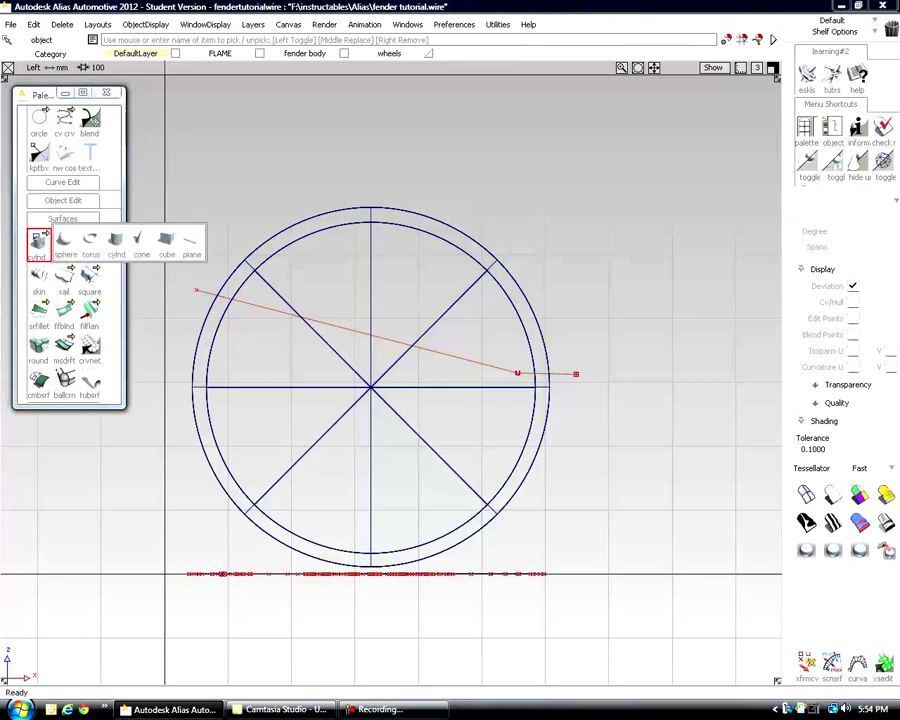
pyautogui.moveTo(38, 240); pyautogui.dragTo(166, 240)
pyautogui.click(362, 316)
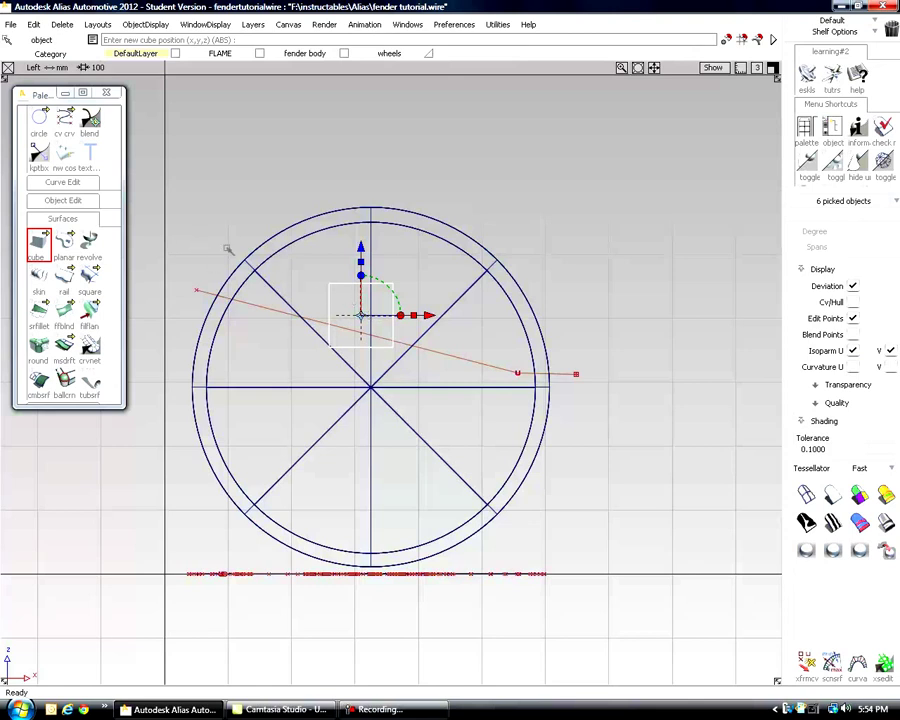
# Non-proportionally scale the cube in the left view to slightly wider than the cylinders and move it up to cover their upper part.
pyautogui.scroll(2, 64, 279)
pyautogui.scroll(2, 64, 279)
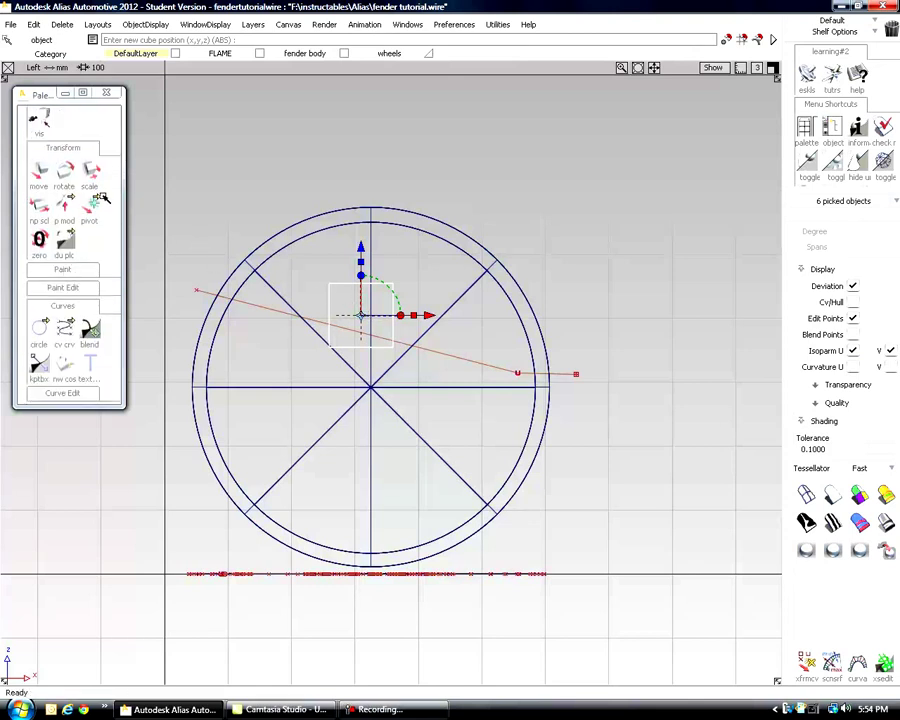
pyautogui.click(65, 177)
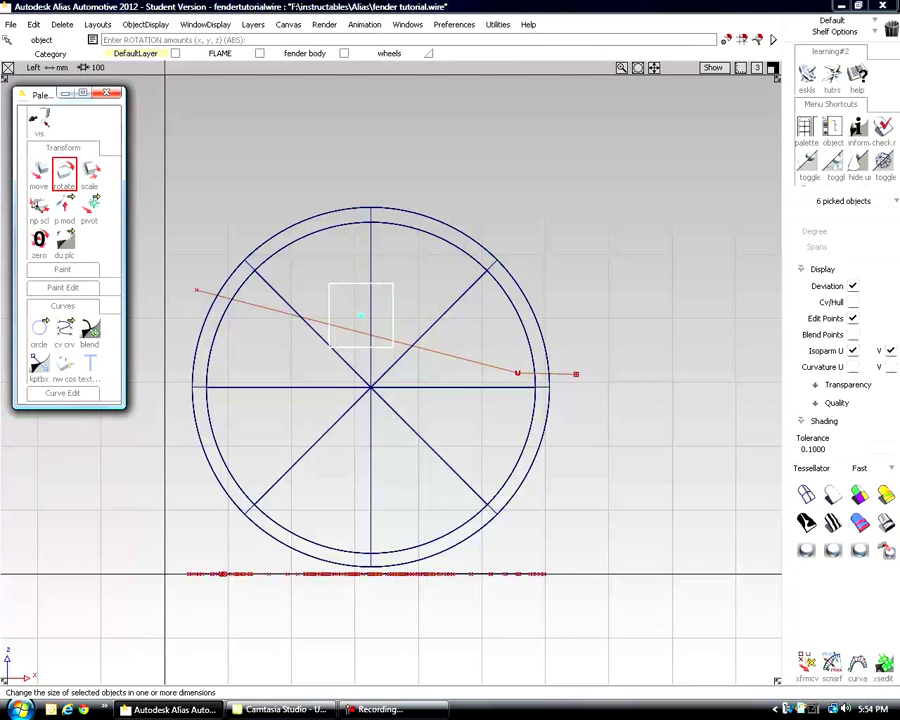
pyautogui.click(39, 205)
pyautogui.moveTo(253, 173); pyautogui.dragTo(609, 175)
pyautogui.moveTo(583, 186); pyautogui.dragTo(514, 195, button='right')
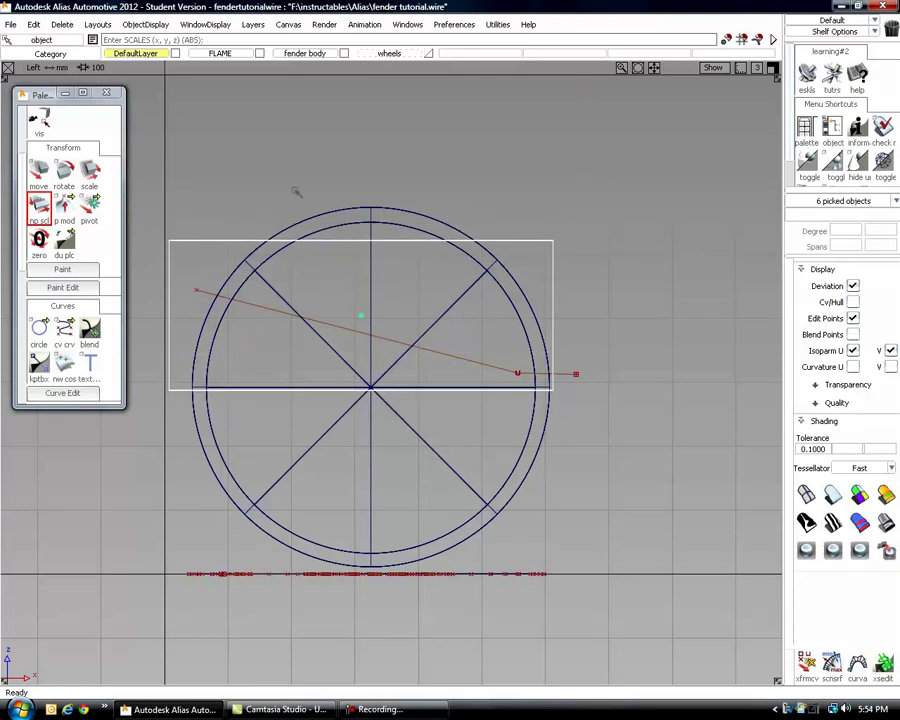
pyautogui.click(39, 172)
pyautogui.moveTo(586, 292)
pyautogui.mouseDown(button='right')
pyautogui.moveTo(596, 312)
pyautogui.moveTo(598, 289)
pyautogui.mouseUp(button='right')
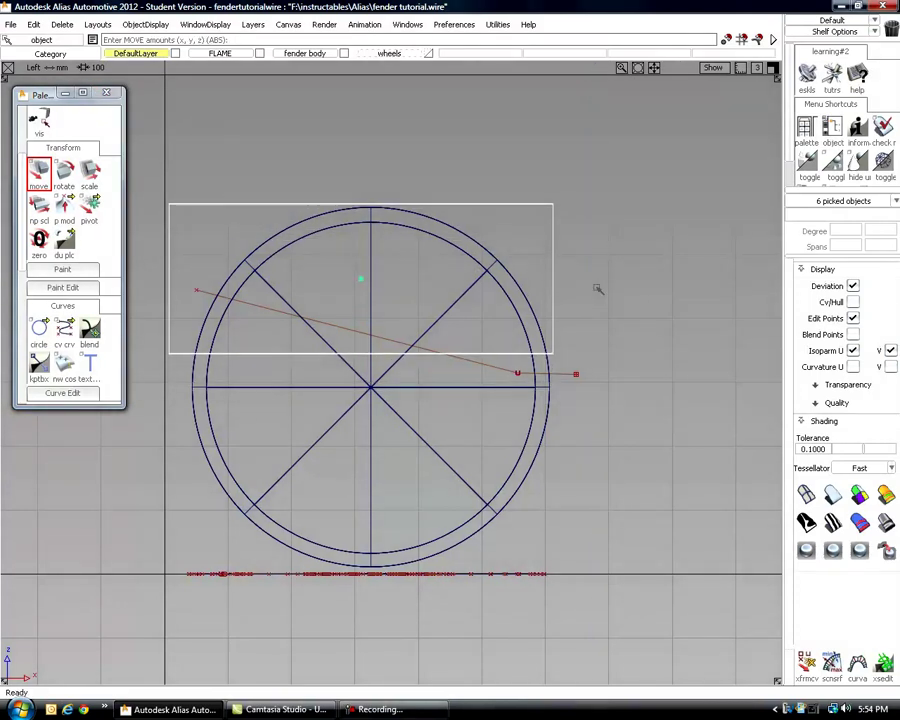
# Scale the cube along Y in the top view to extend beyond the cylinders' width and clear the selection in the perspective view.
pyautogui.press('F5')
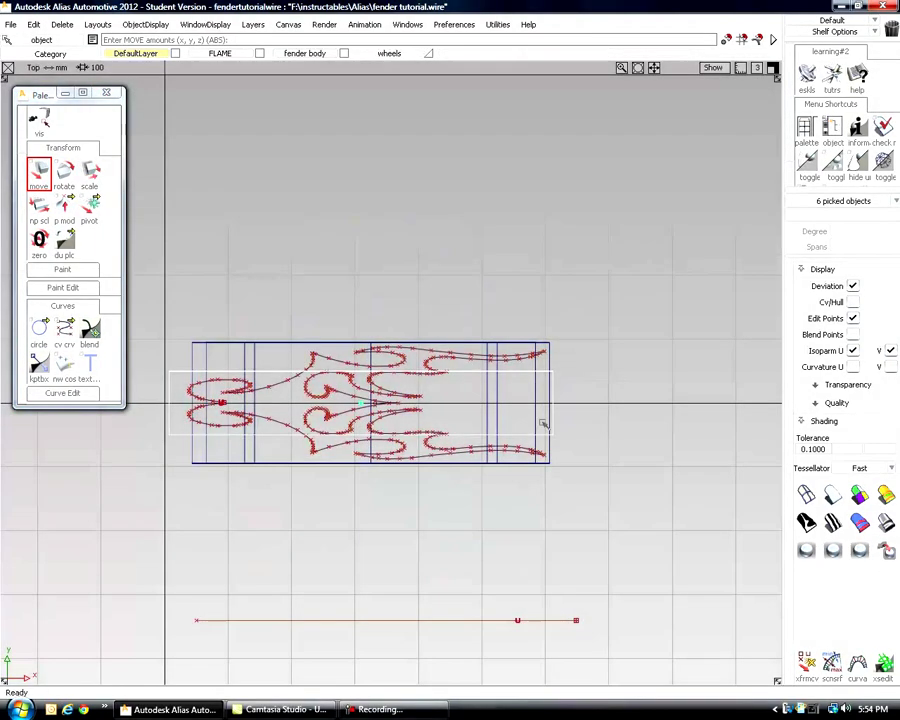
pyautogui.click(39, 206)
pyautogui.moveTo(642, 359); pyautogui.dragTo(637, 275, button='right')
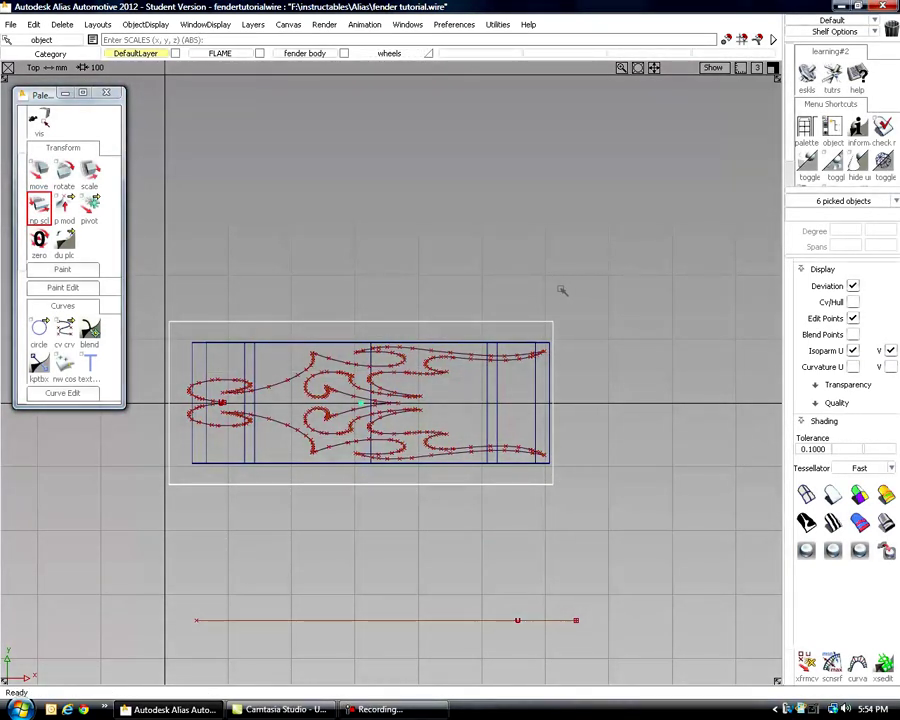
pyautogui.press('F8')
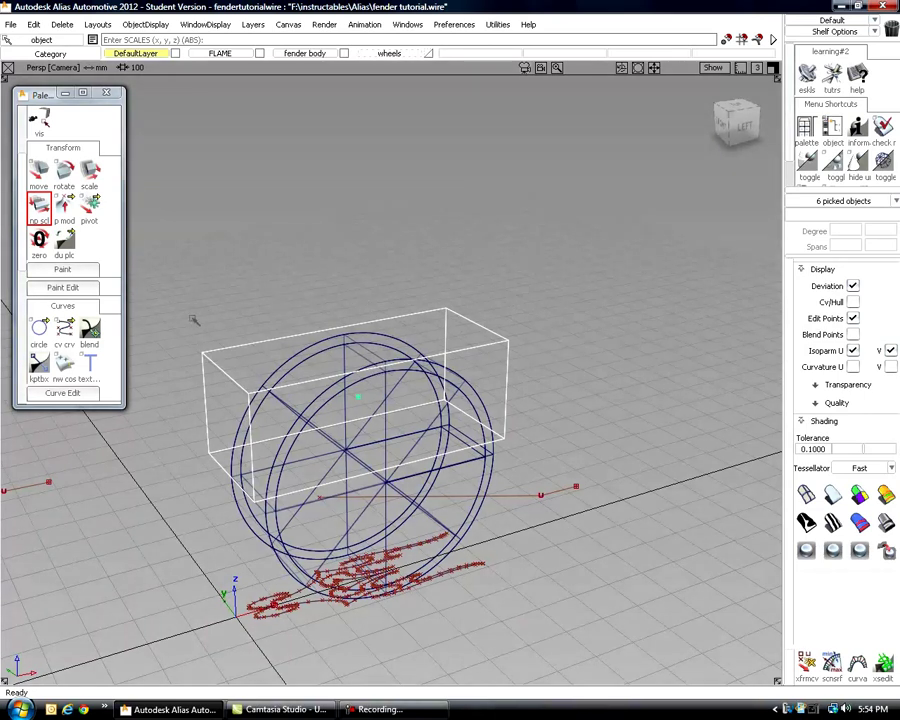
pyautogui.scroll(3, 64, 175)
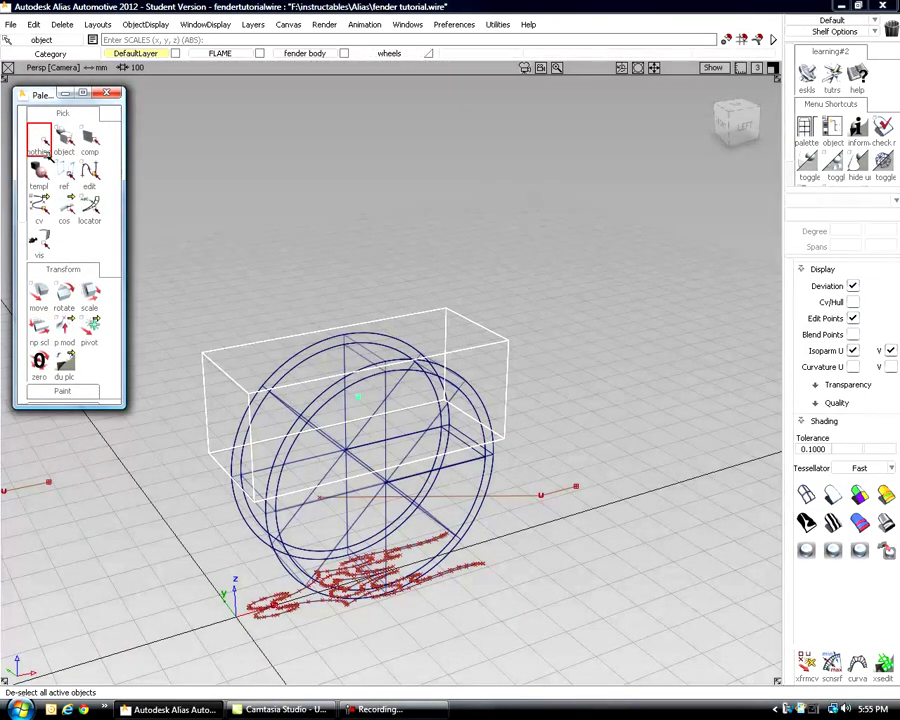
pyautogui.click(38, 137)
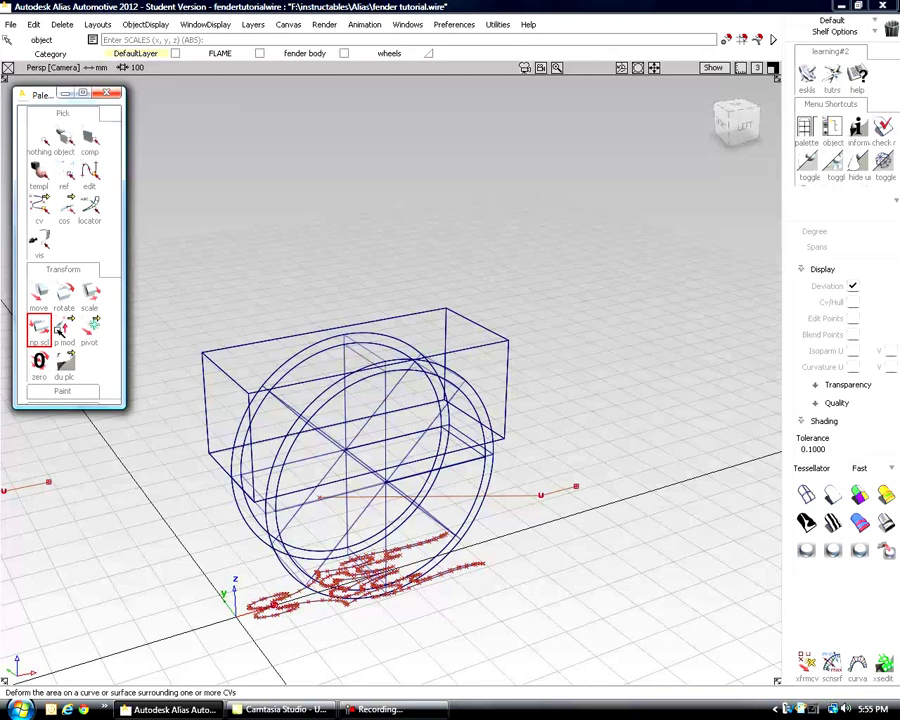
# Pick the cube and intersect it with both cylinders, including the inner cylinder's capA surface, to create curves-on-surface.
pyautogui.scroll(-3, 80, 338)
pyautogui.scroll(-3, 62, 330)
pyautogui.scroll(6, 59, 331)
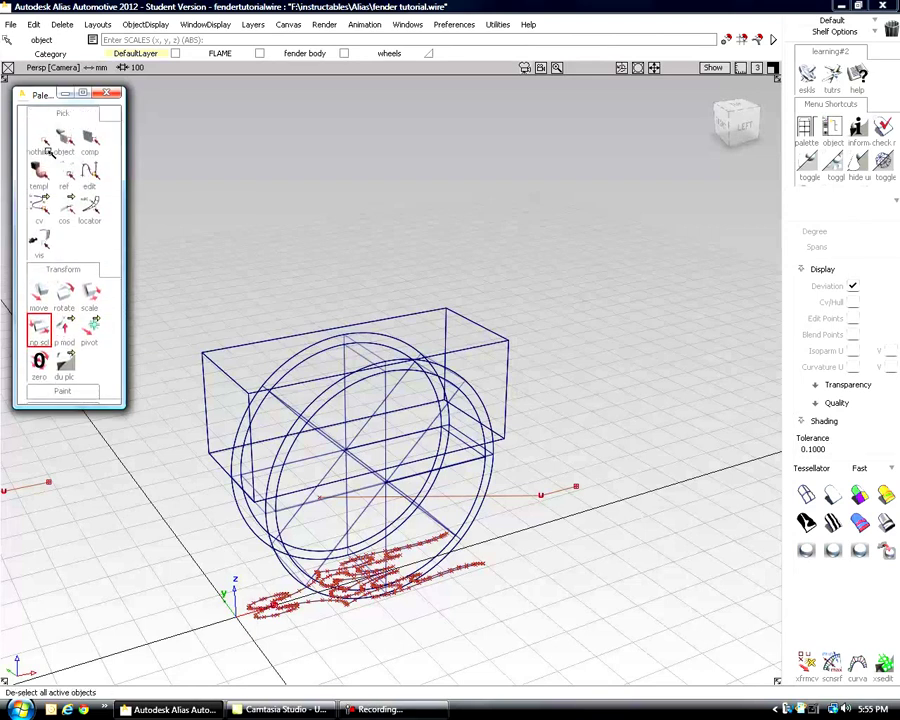
pyautogui.click(63, 140)
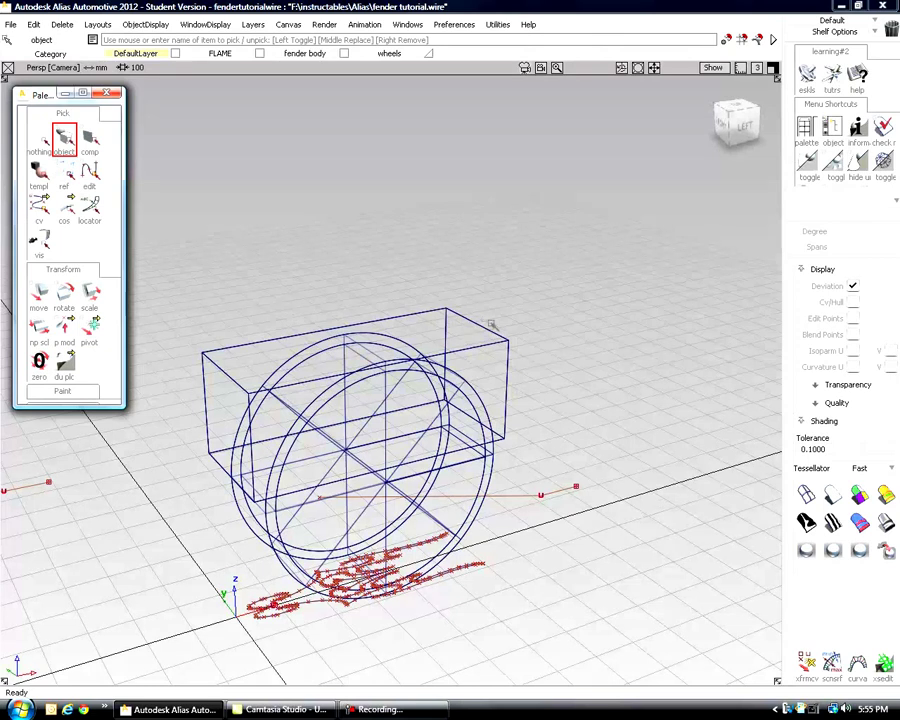
pyautogui.moveTo(522, 296); pyautogui.dragTo(472, 342)
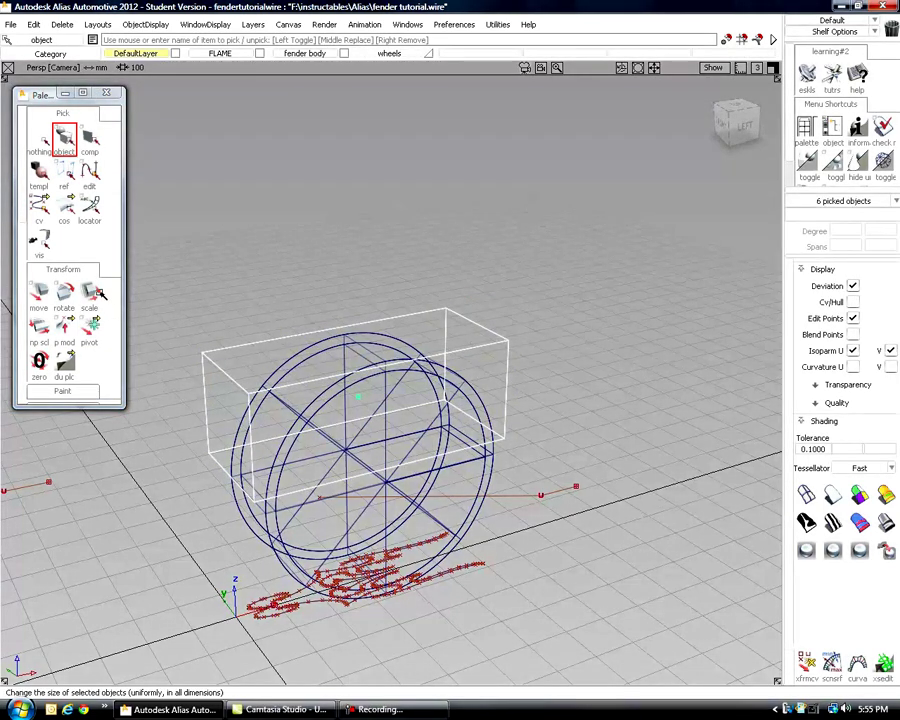
pyautogui.scroll(-6, 80, 305)
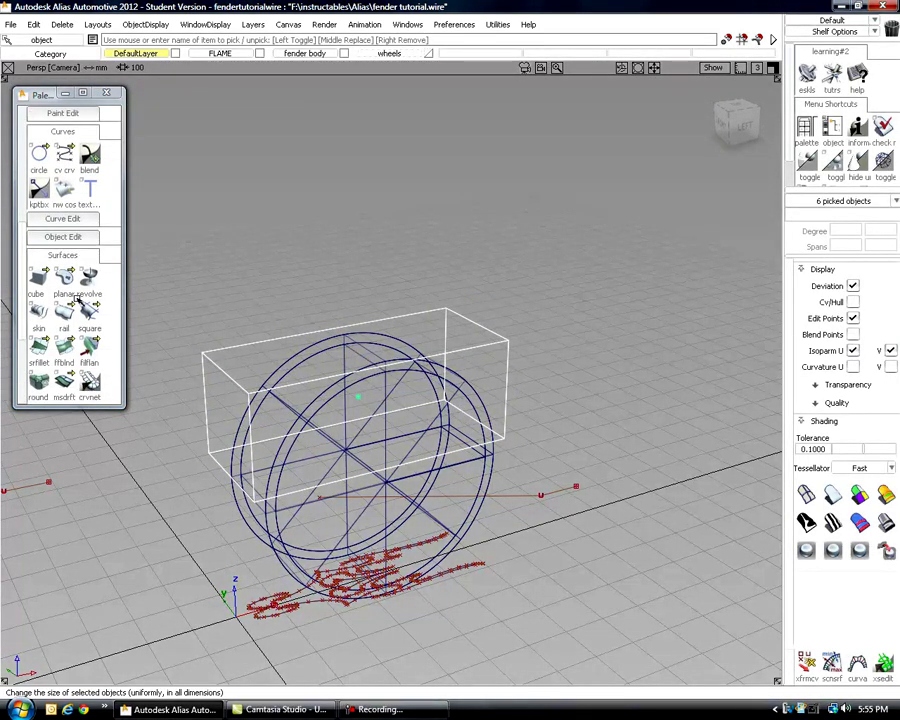
pyautogui.scroll(-5, 65, 310)
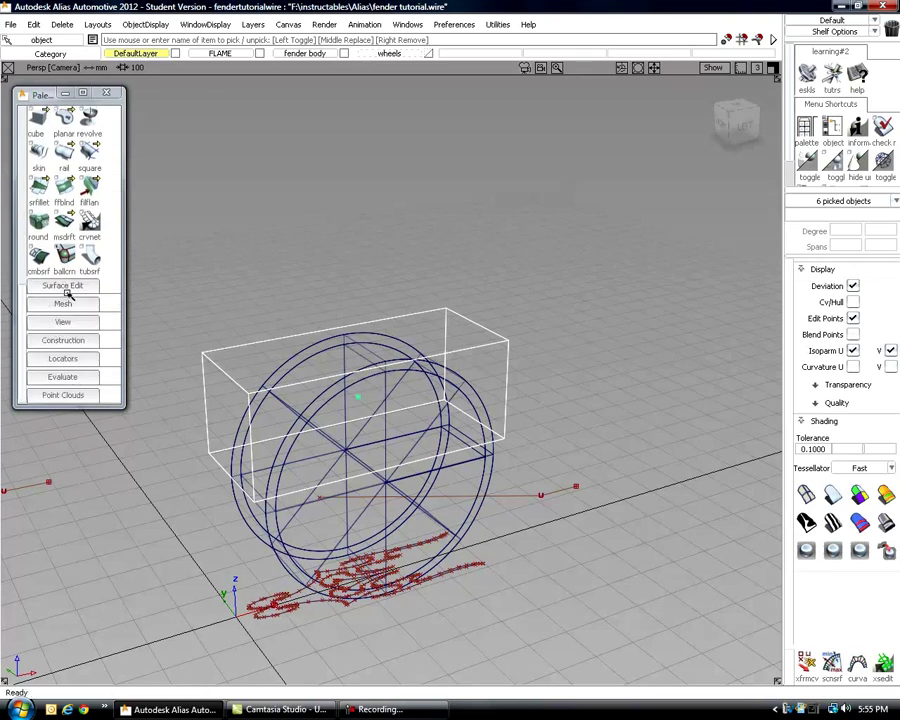
pyautogui.click(66, 286)
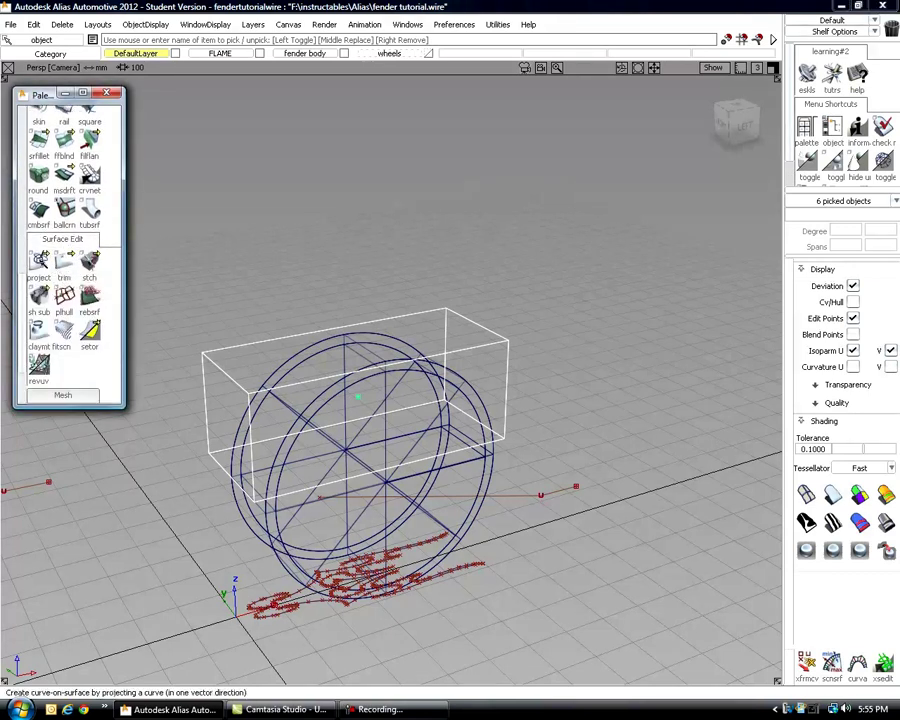
pyautogui.click(41, 258)
pyautogui.moveTo(41, 257); pyautogui.dragTo(87, 263)
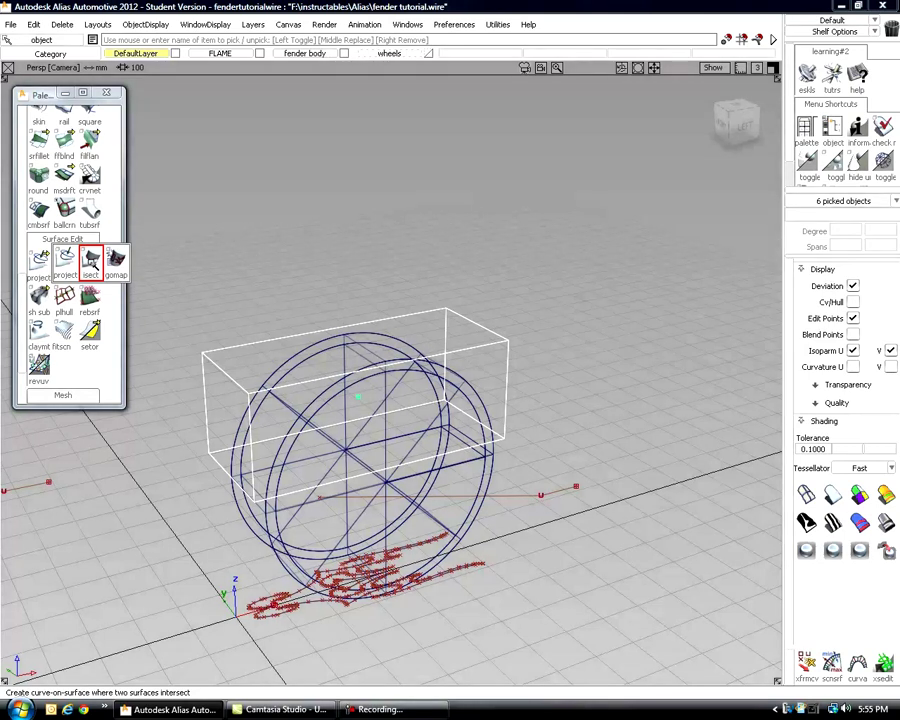
pyautogui.click(90, 263)
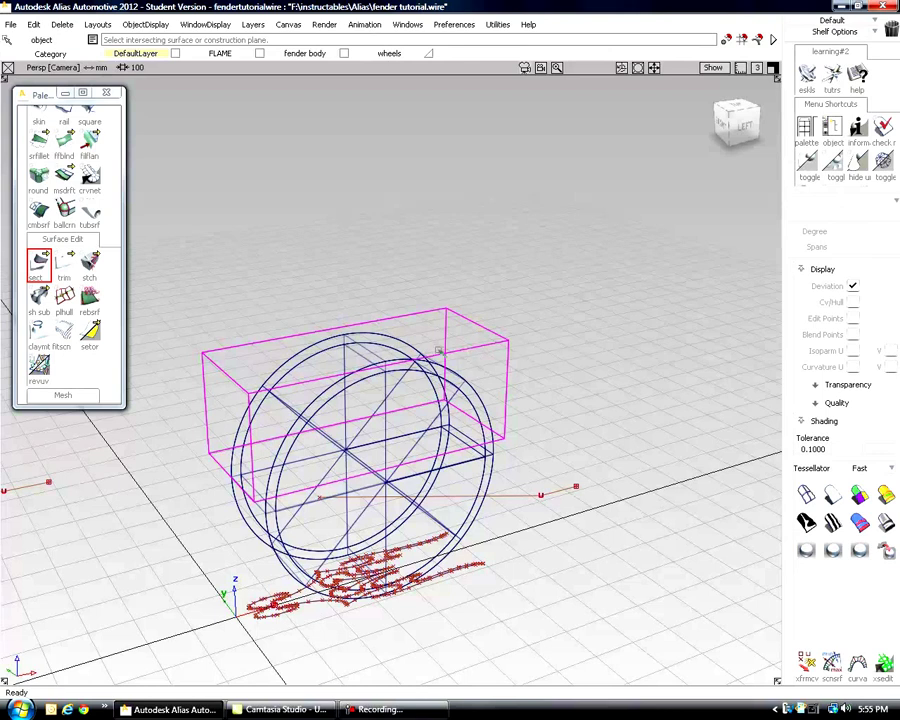
pyautogui.click(368, 349)
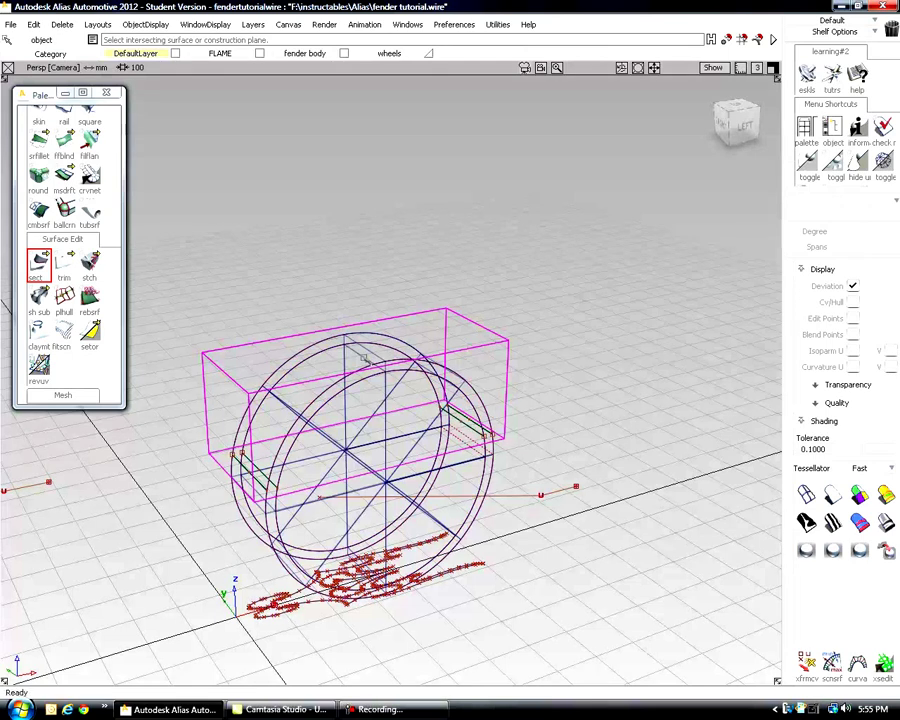
pyautogui.click(361, 356)
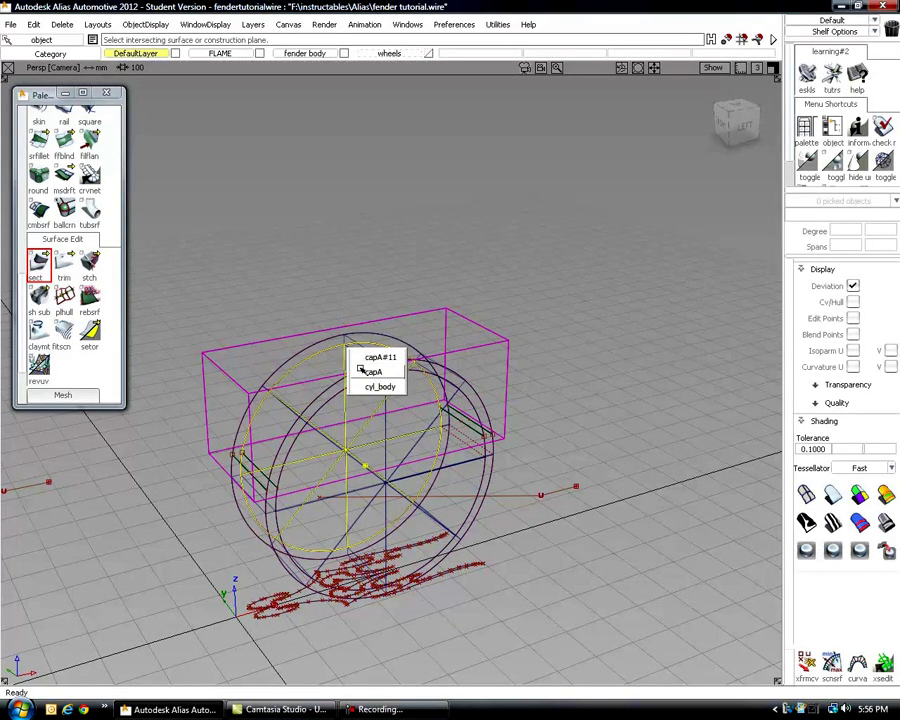
pyautogui.click(368, 371)
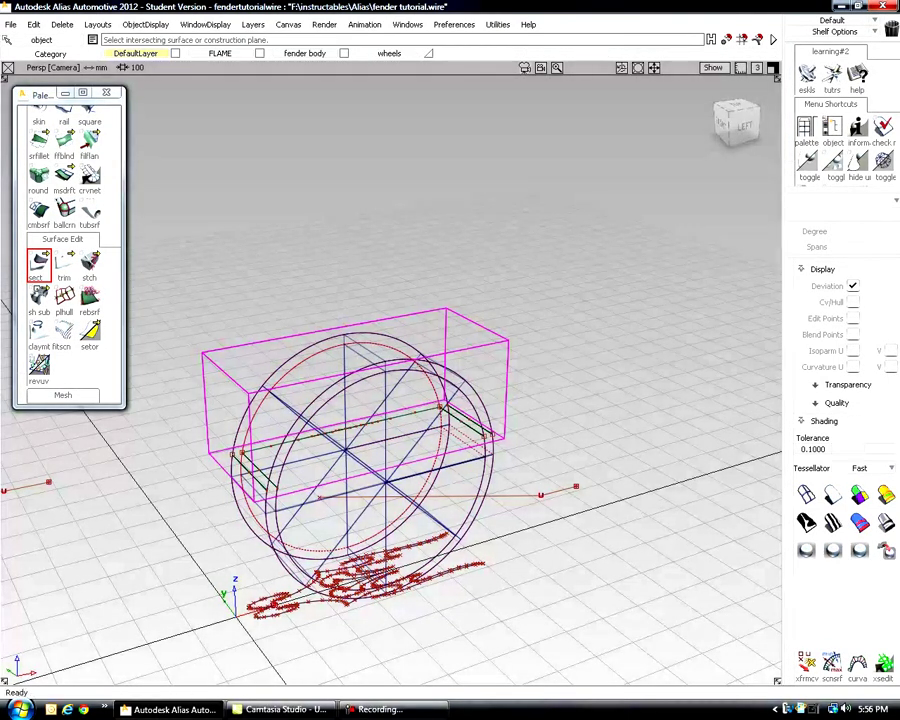
# Trim the inner and outer cylinder bodies along the intersection curves, keeping their upper portions.
pyautogui.click(64, 262)
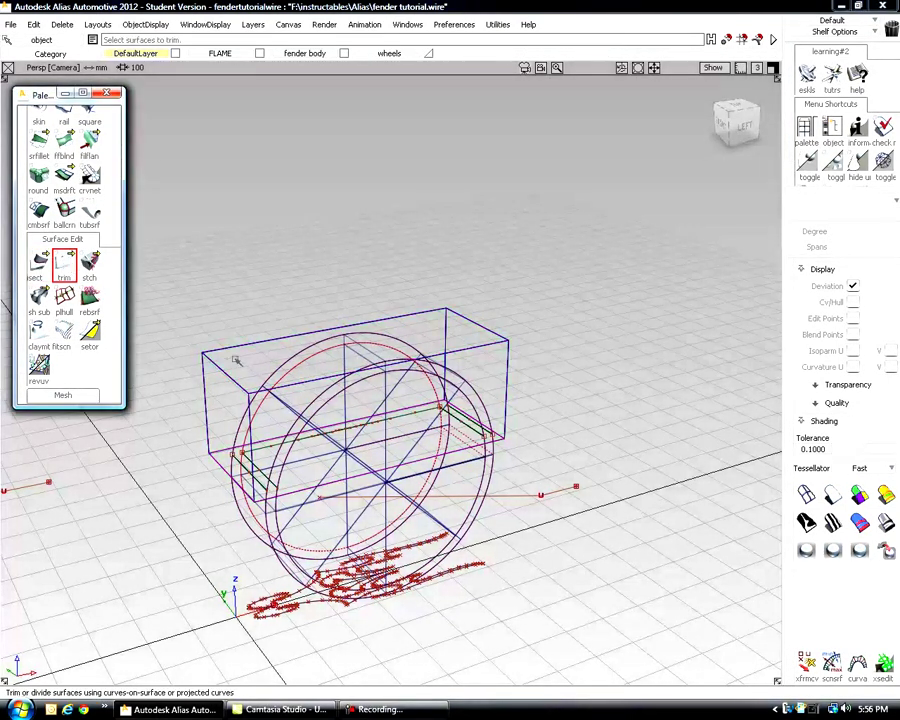
pyautogui.click(362, 357)
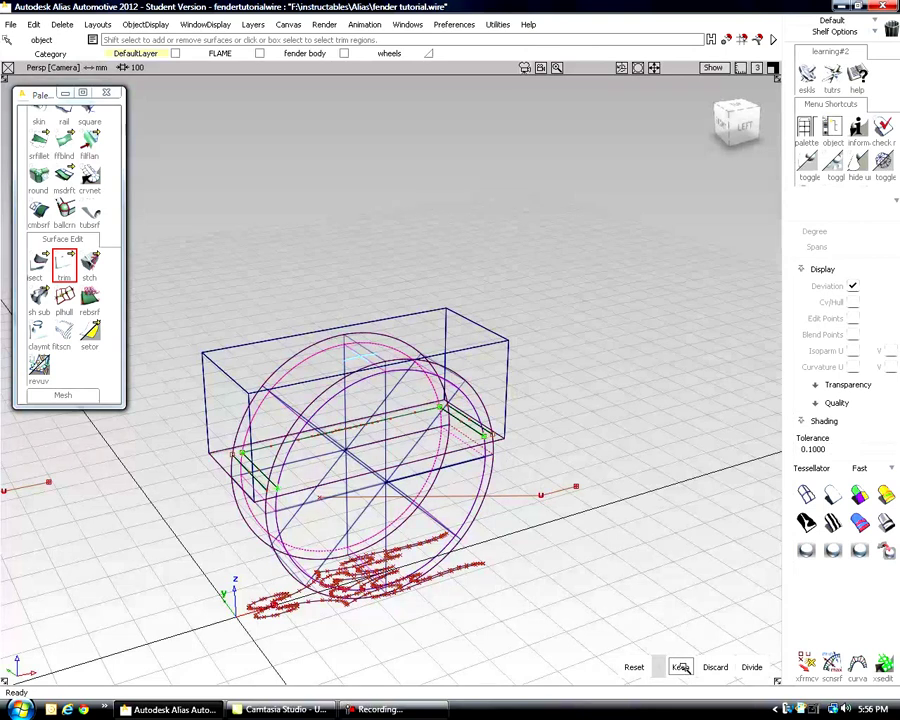
pyautogui.click(680, 667)
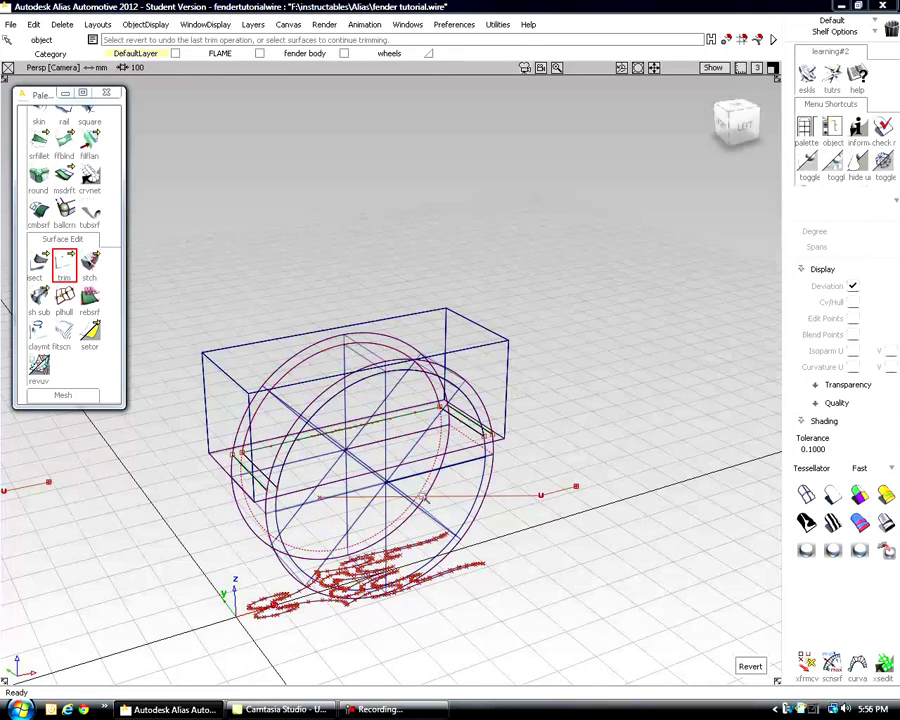
pyautogui.click(352, 342)
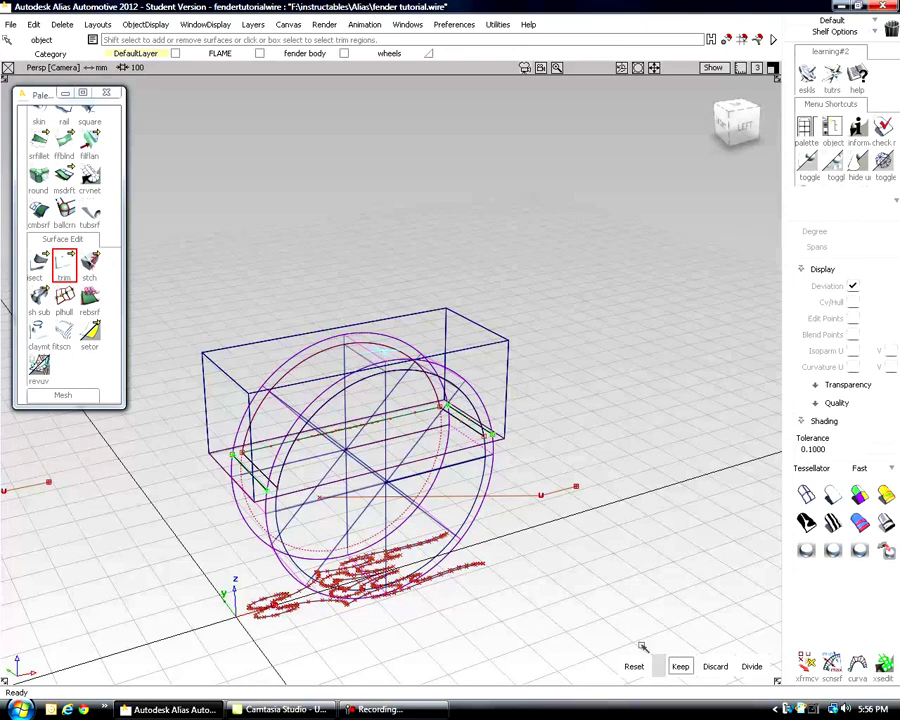
pyautogui.click(679, 665)
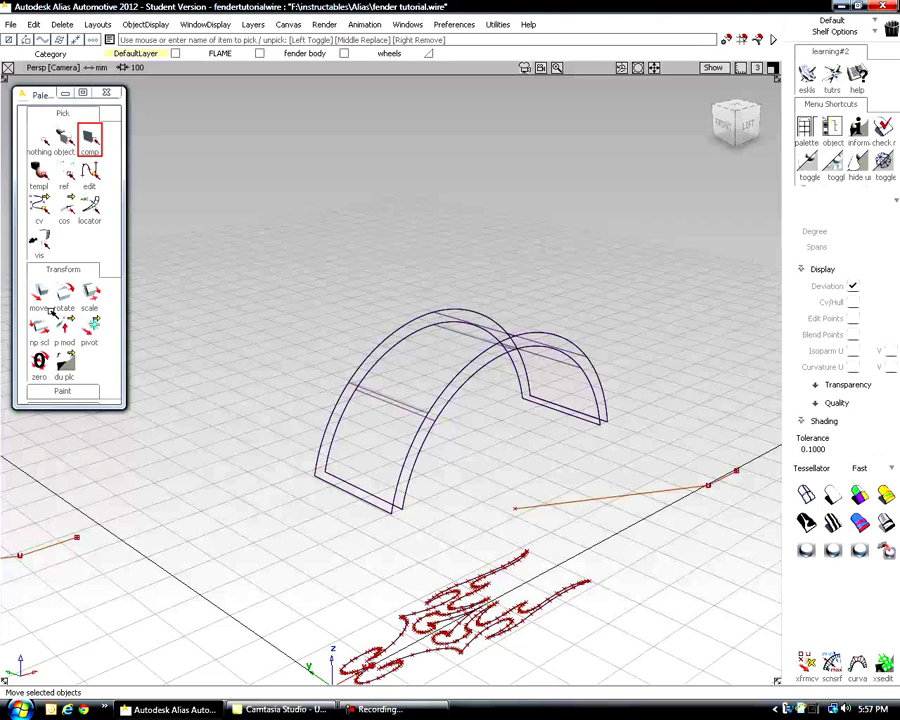
# Skin a surface between the outer and inner arch edges on the near side of the fender.
pyautogui.scroll(-8, 50, 312)
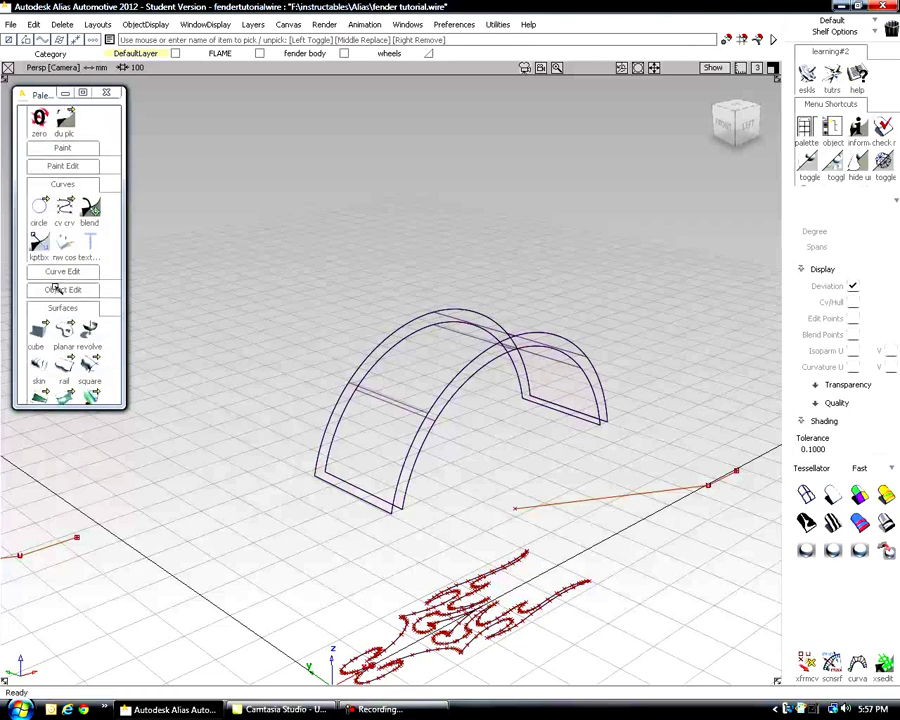
pyautogui.scroll(-3, 45, 260)
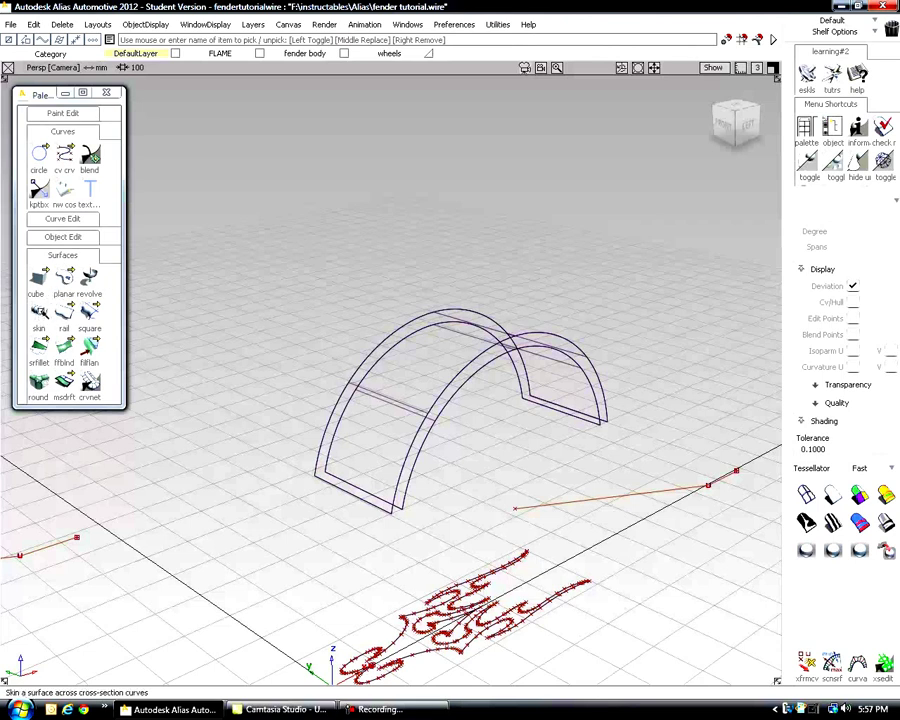
pyautogui.click(38, 314)
pyautogui.scroll(5, 442, 496)
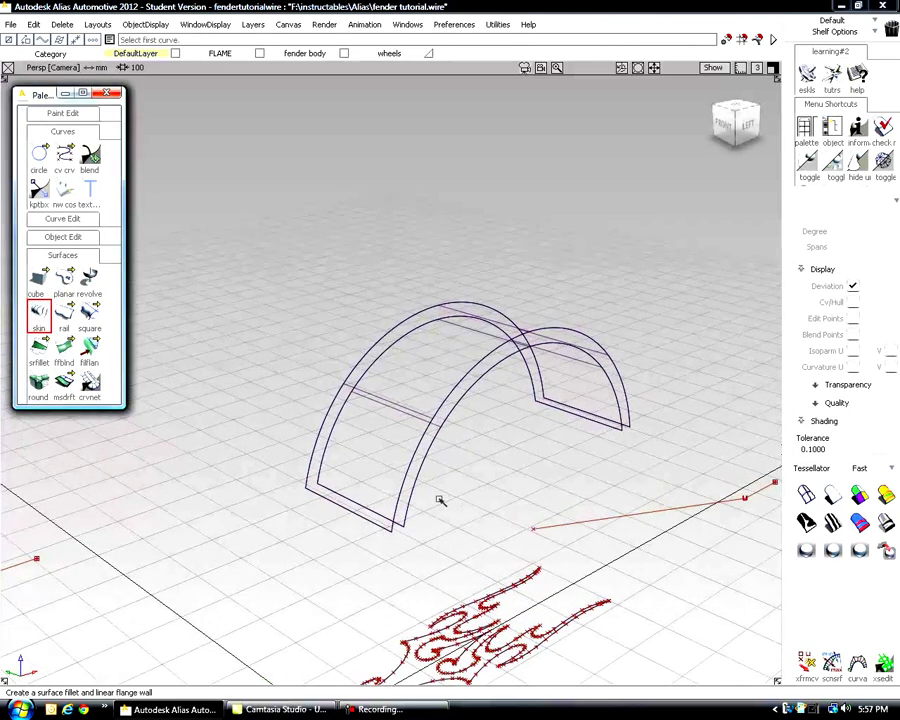
pyautogui.scroll(3, 418, 560)
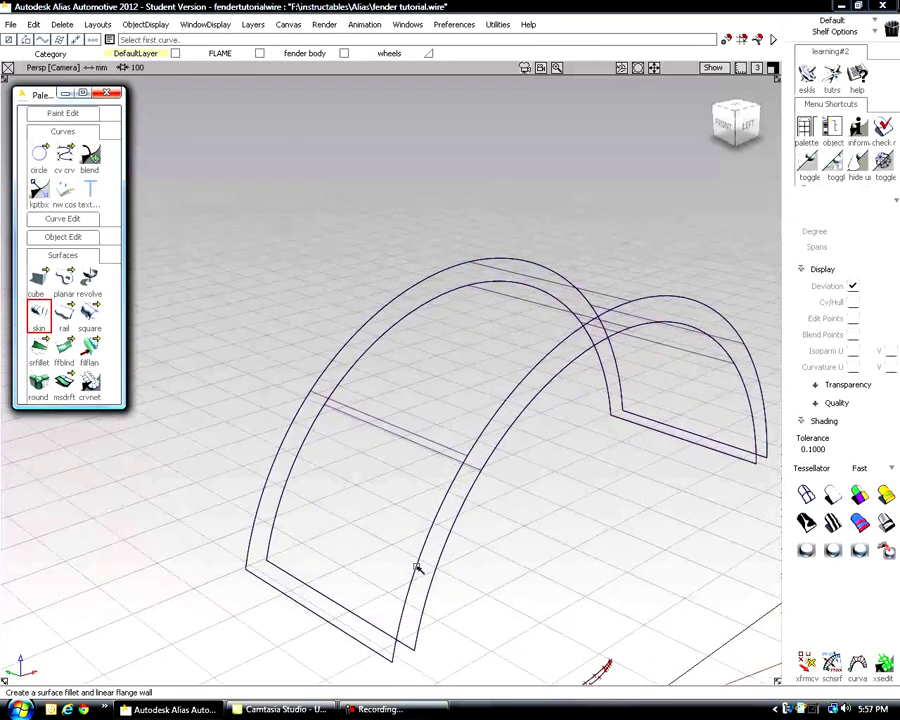
pyautogui.click(418, 567)
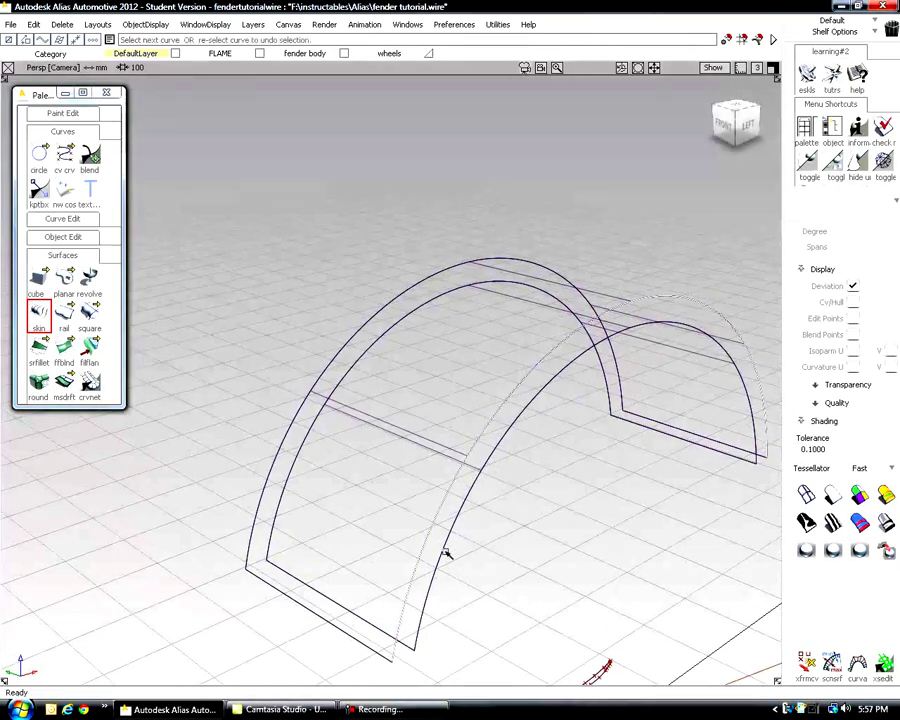
pyautogui.click(445, 551)
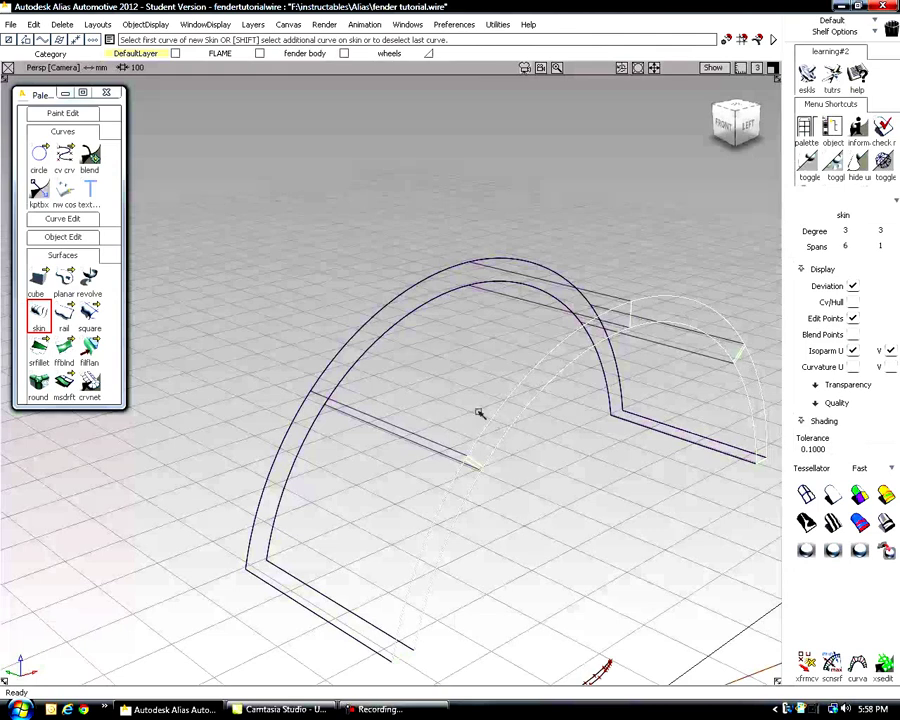
# Skin a surface between the outer and inner arch edges on the far side and clear the selection.
pyautogui.click(406, 307)
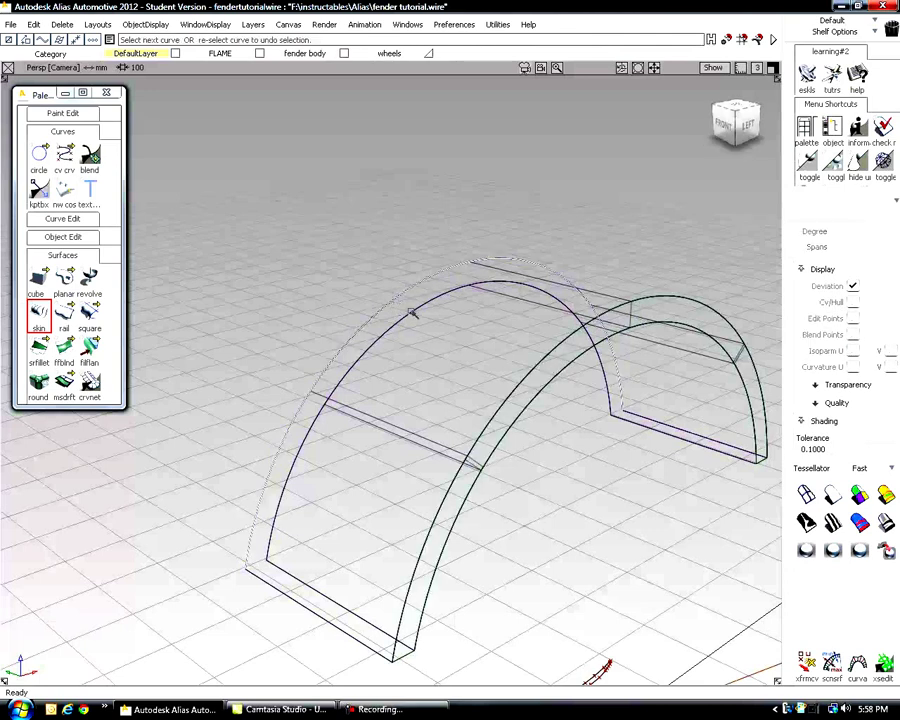
pyautogui.click(410, 312)
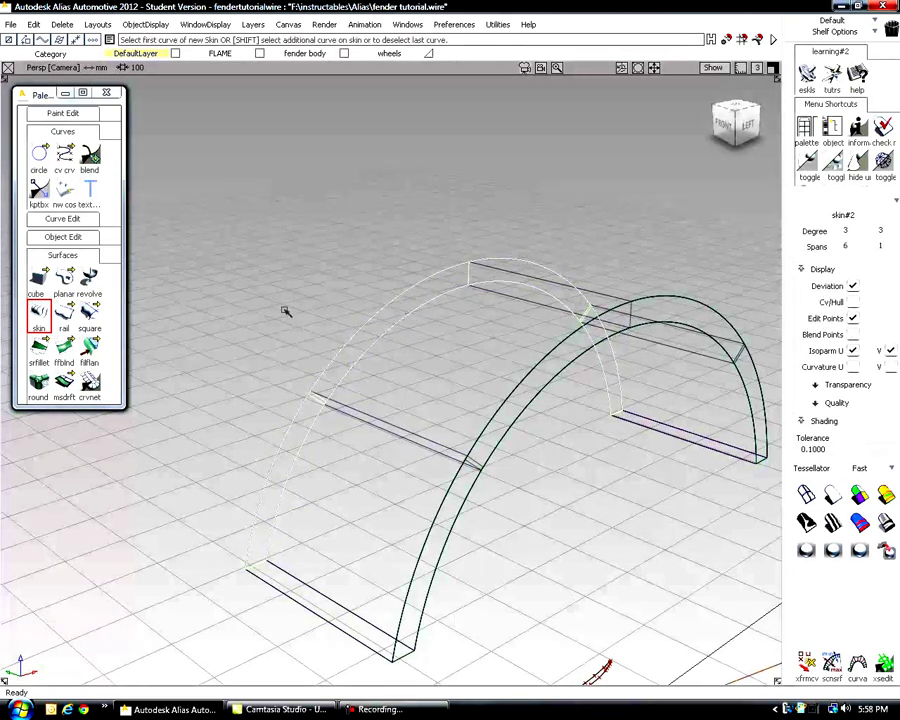
pyautogui.scroll(5, 54, 234)
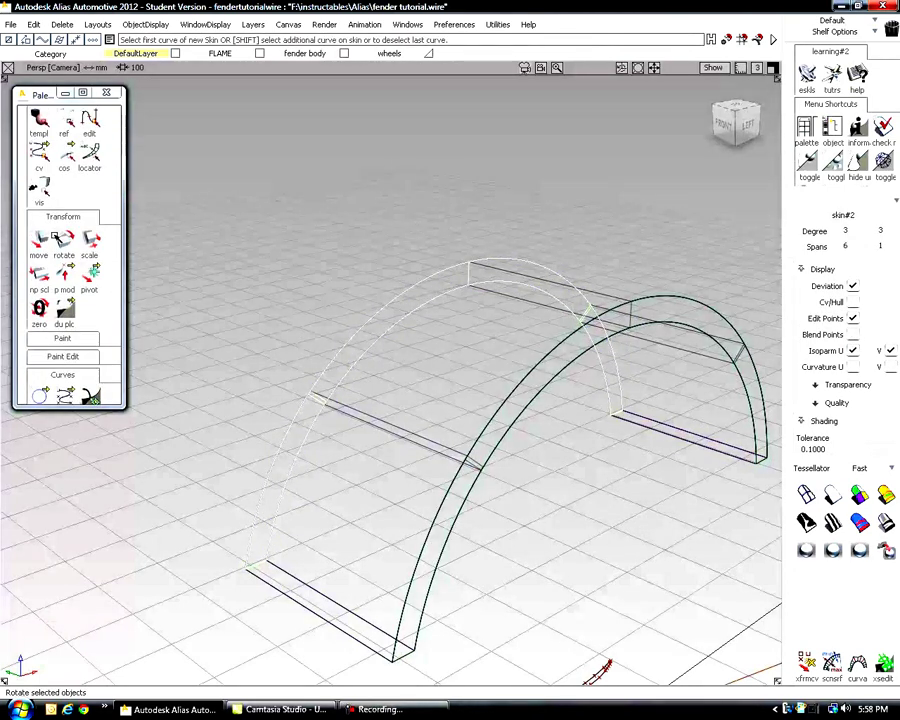
pyautogui.click(40, 140)
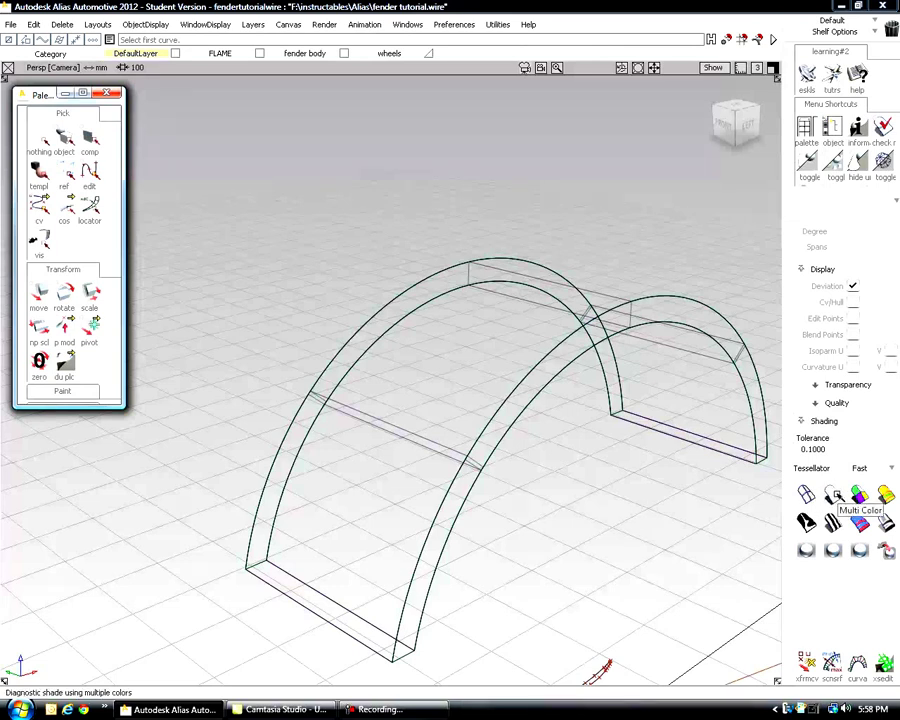
# Apply Multi Color diagnostic shading and examine the closed fender arch together with the flame curves below it.
pyautogui.click(832, 494)
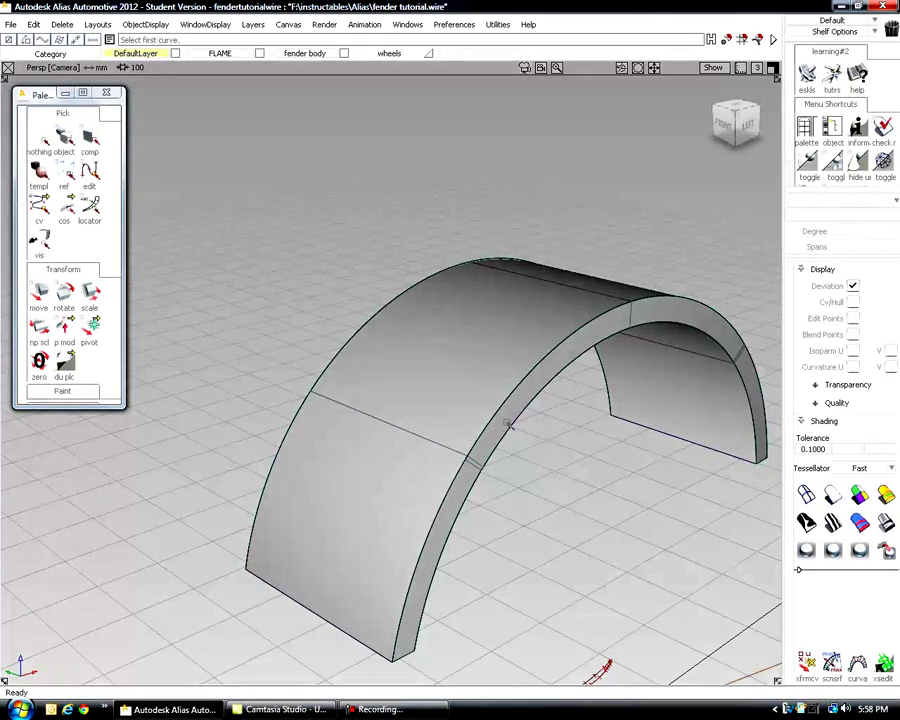
pyautogui.keyDown('alt'); pyautogui.keyDown('shift'); pyautogui.moveTo(505, 420); pyautogui.dragTo(372, 391); pyautogui.keyUp('shift'); pyautogui.keyUp('alt')
pyautogui.keyDown('alt'); pyautogui.keyDown('shift'); pyautogui.moveTo(366, 421); pyautogui.dragTo(378, 418); pyautogui.keyUp('shift'); pyautogui.keyUp('alt')
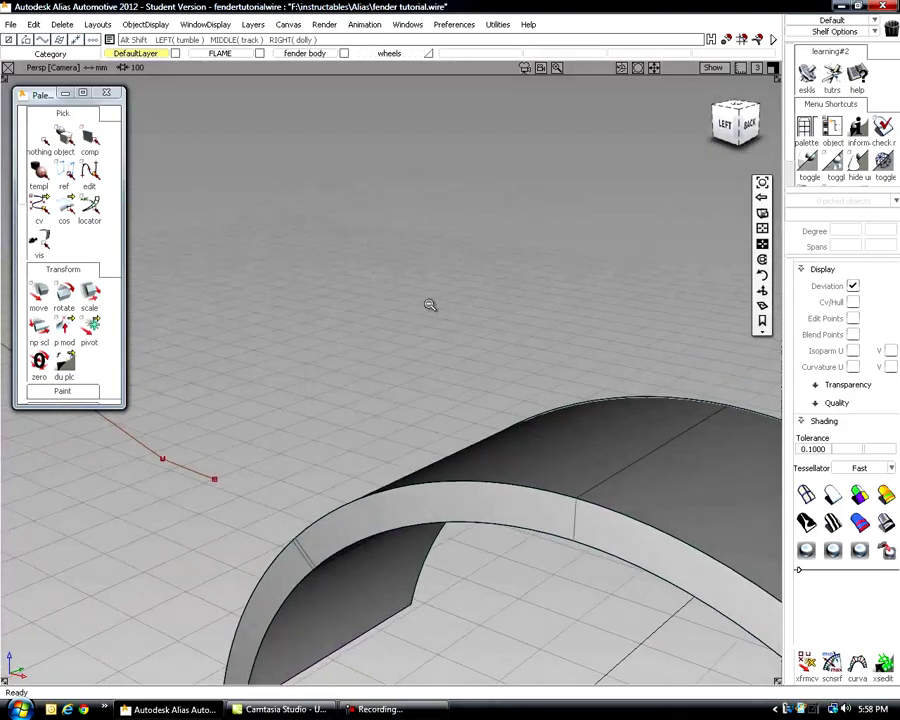
pyautogui.keyDown('alt'); pyautogui.keyDown('shift'); pyautogui.moveTo(432, 301); pyautogui.dragTo(436, 446, button='right'); pyautogui.keyUp('shift'); pyautogui.keyUp('alt')
pyautogui.keyDown('alt'); pyautogui.keyDown('shift'); pyautogui.moveTo(452, 418); pyautogui.dragTo(442, 160, button='middle'); pyautogui.keyUp('shift'); pyautogui.keyUp('alt')
pyautogui.keyDown('alt'); pyautogui.keyDown('shift'); pyautogui.moveTo(467, 355); pyautogui.dragTo(615, 413); pyautogui.keyUp('shift'); pyautogui.keyUp('alt')
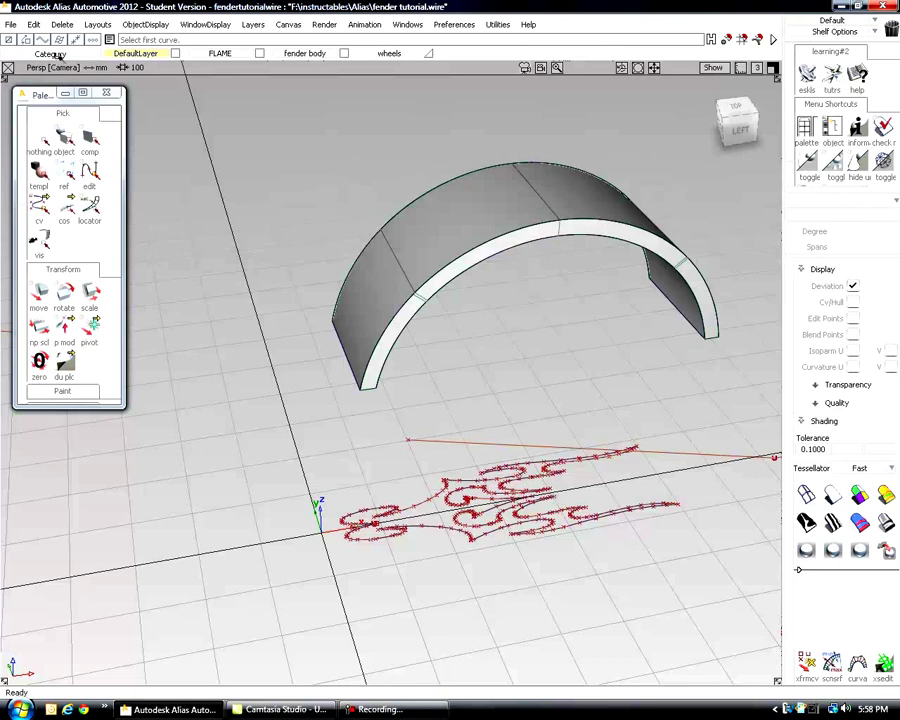
# Pick both flame outline curves, copy them and paste duplicates in place.
pyautogui.click(70, 141)
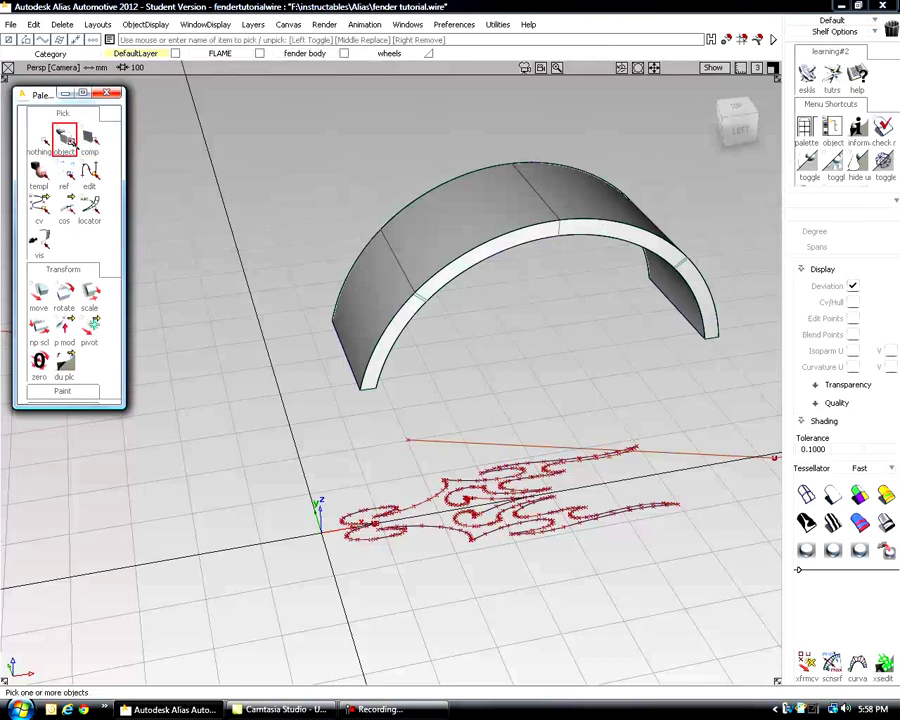
pyautogui.click(483, 503)
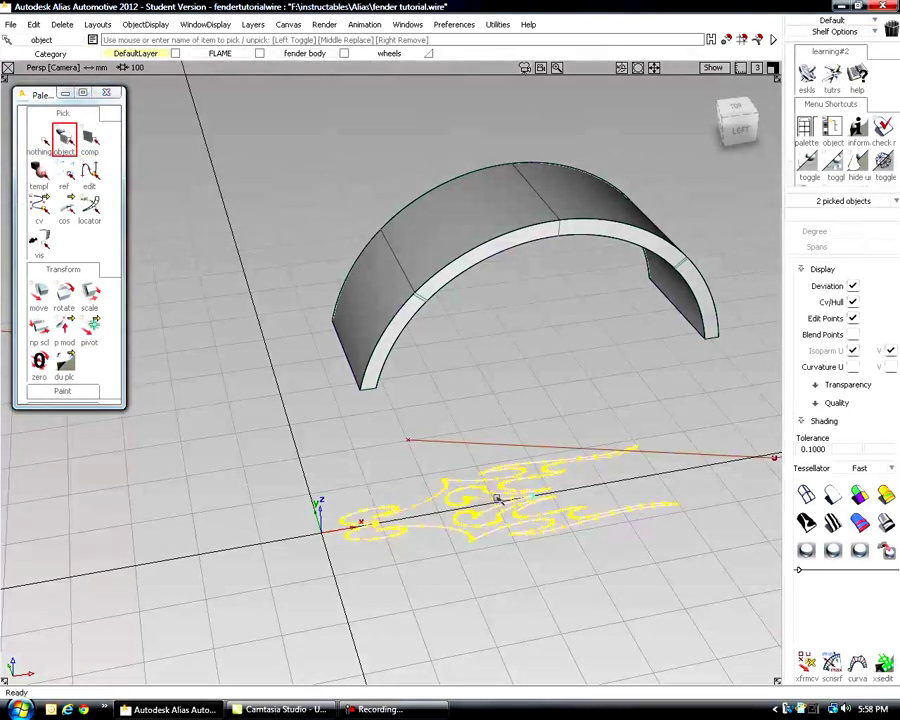
pyautogui.click(35, 24)
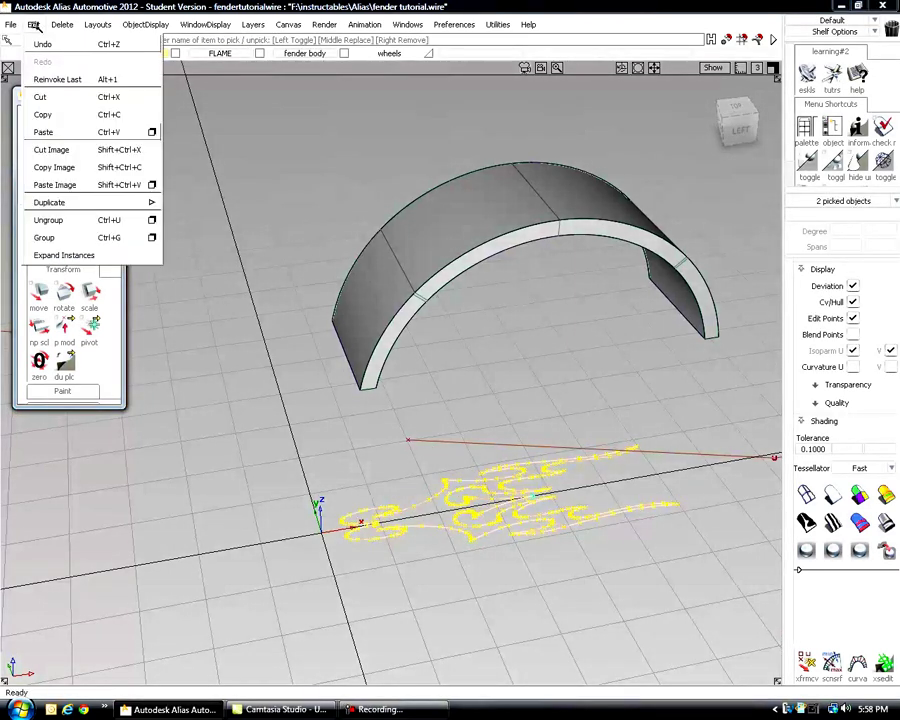
pyautogui.click(40, 114)
pyautogui.click(35, 24)
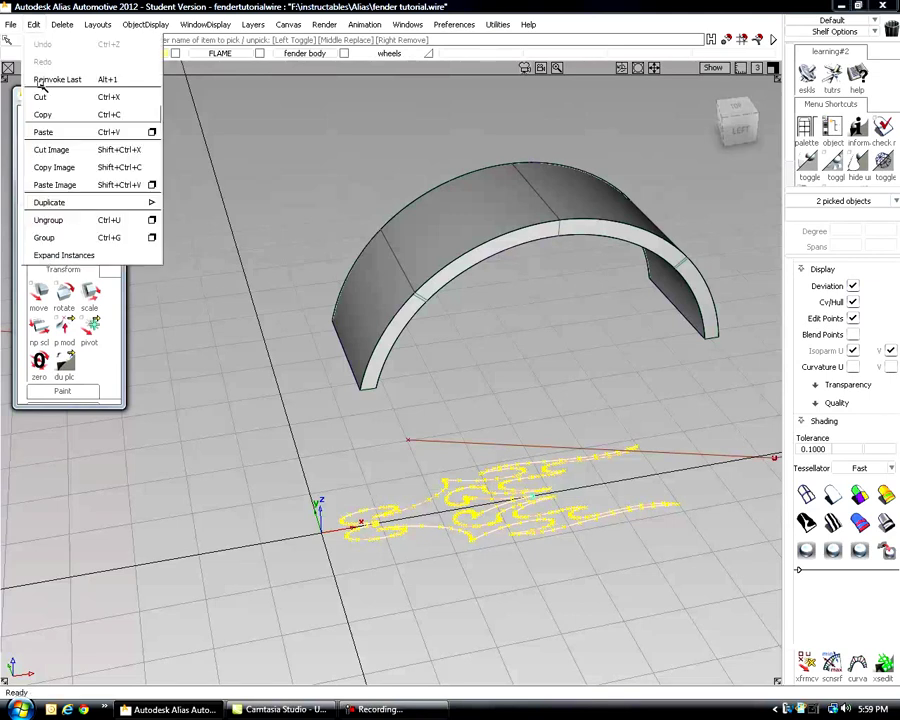
pyautogui.click(44, 132)
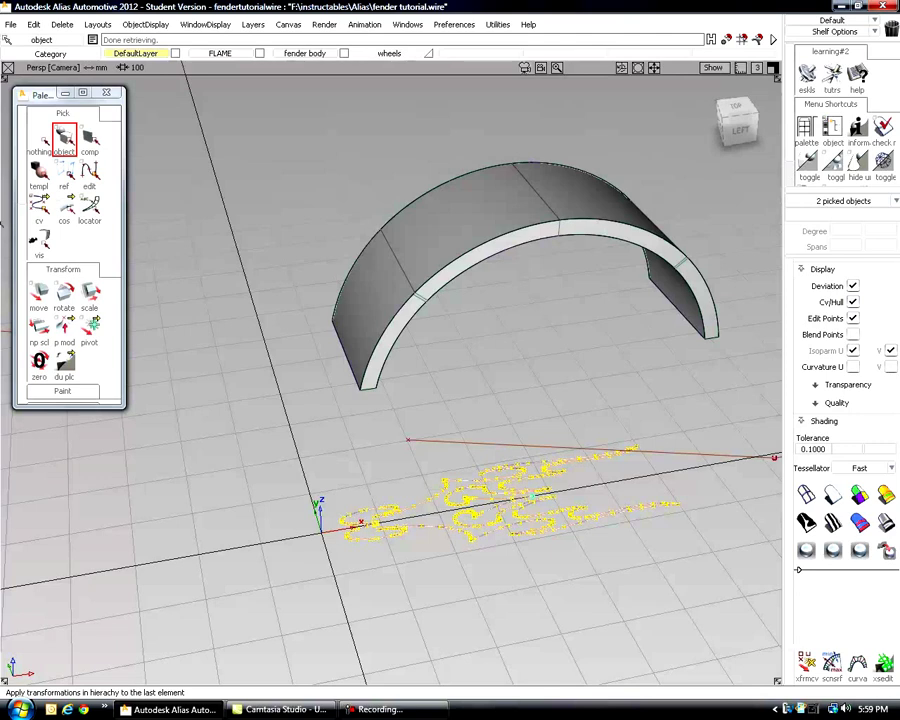
# Move the pasted flame curves straight up until they sit above the fender arch and clear the selection.
pyautogui.click(39, 292)
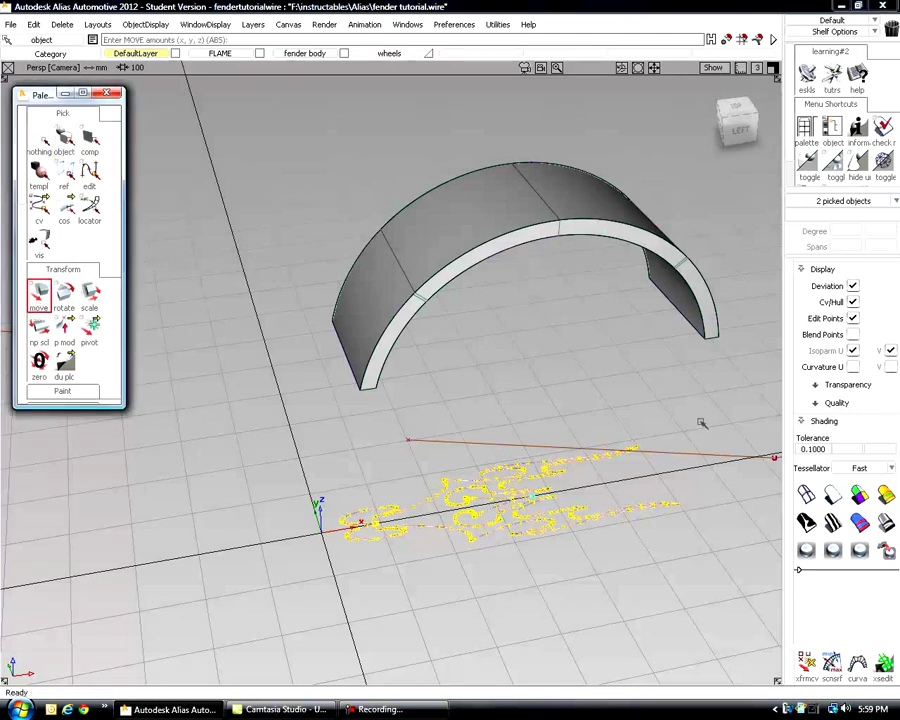
pyautogui.moveTo(707, 524); pyautogui.dragTo(714, 158)
pyautogui.click(38, 142)
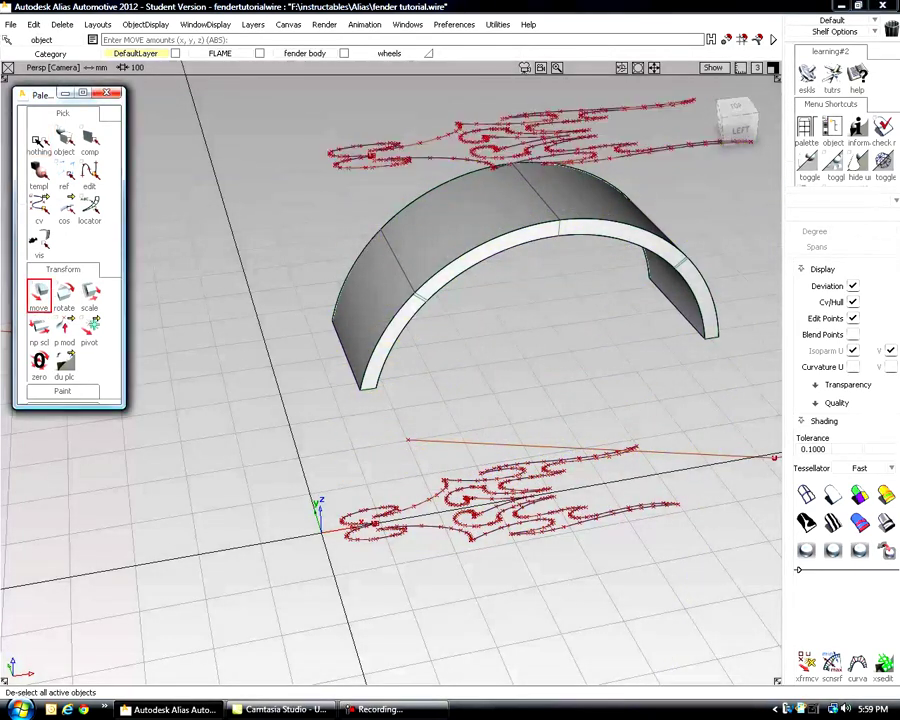
# Skin a surface between the upper and lower copies of the near flame curve, passing through the fender.
pyautogui.scroll(-5, 55, 220)
pyautogui.scroll(-3, 58, 250)
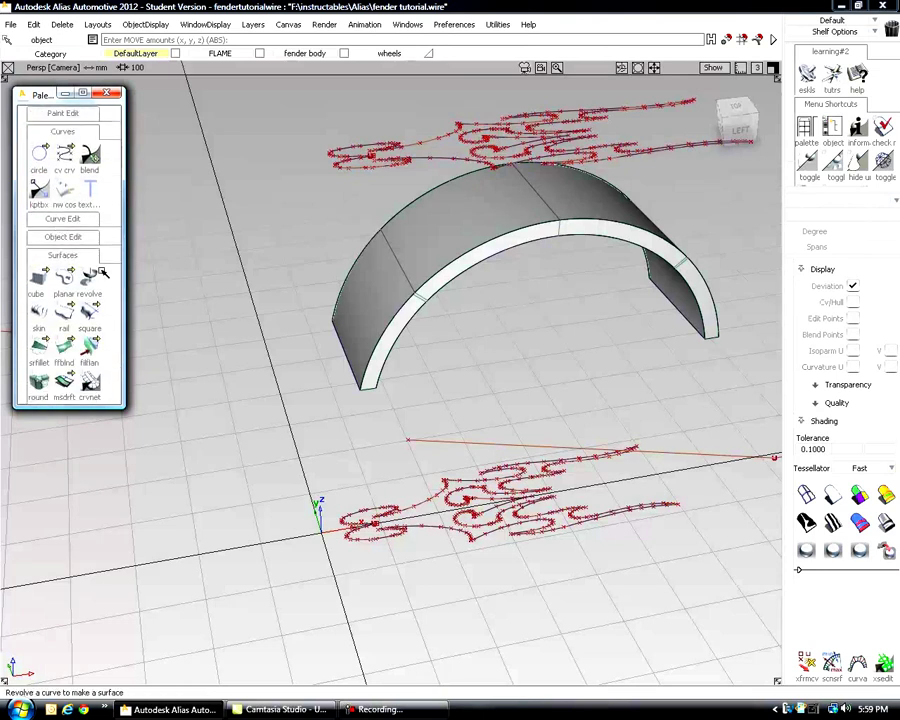
pyautogui.scroll(-2, 63, 333)
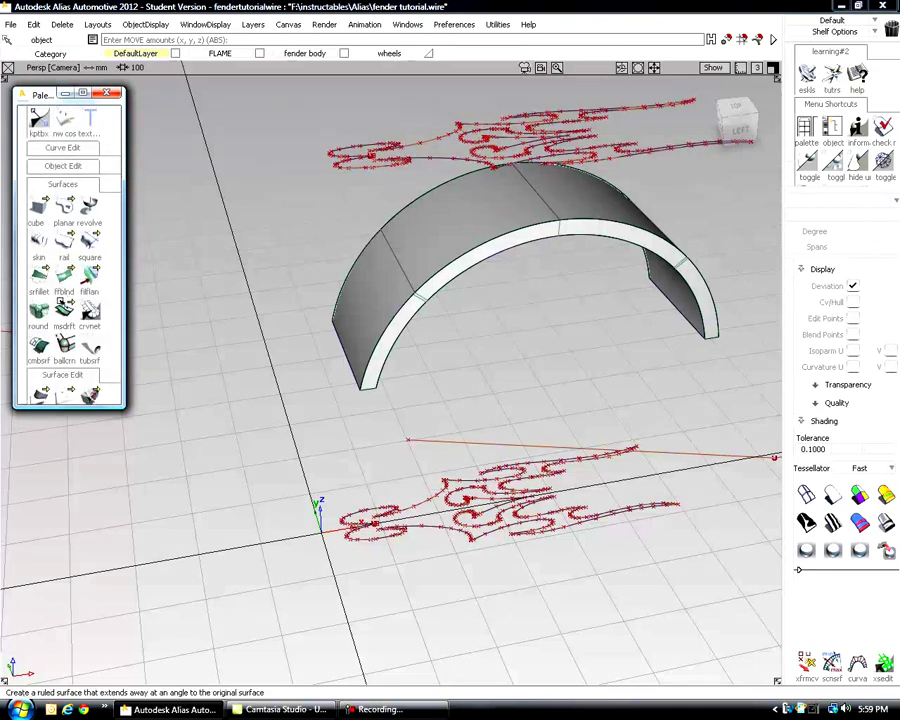
pyautogui.scroll(-3, 60, 333)
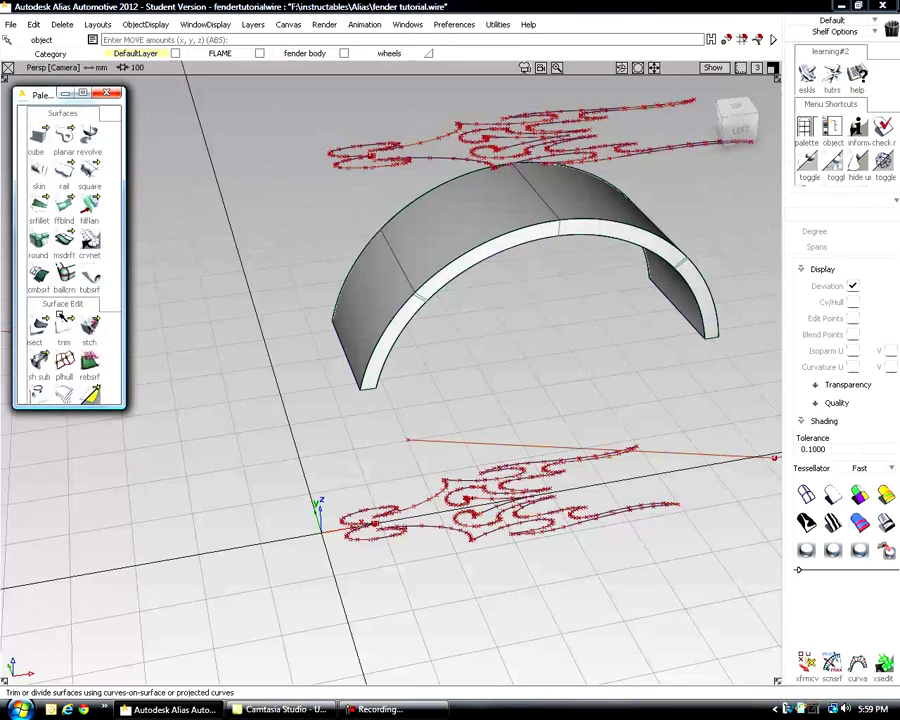
pyautogui.click(38, 170)
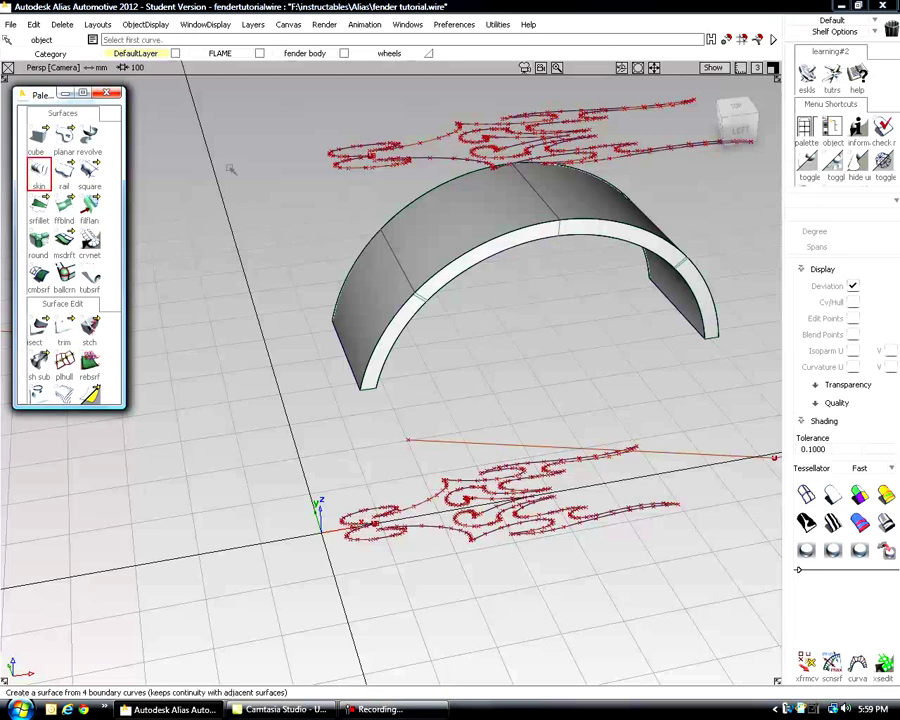
pyautogui.click(350, 166)
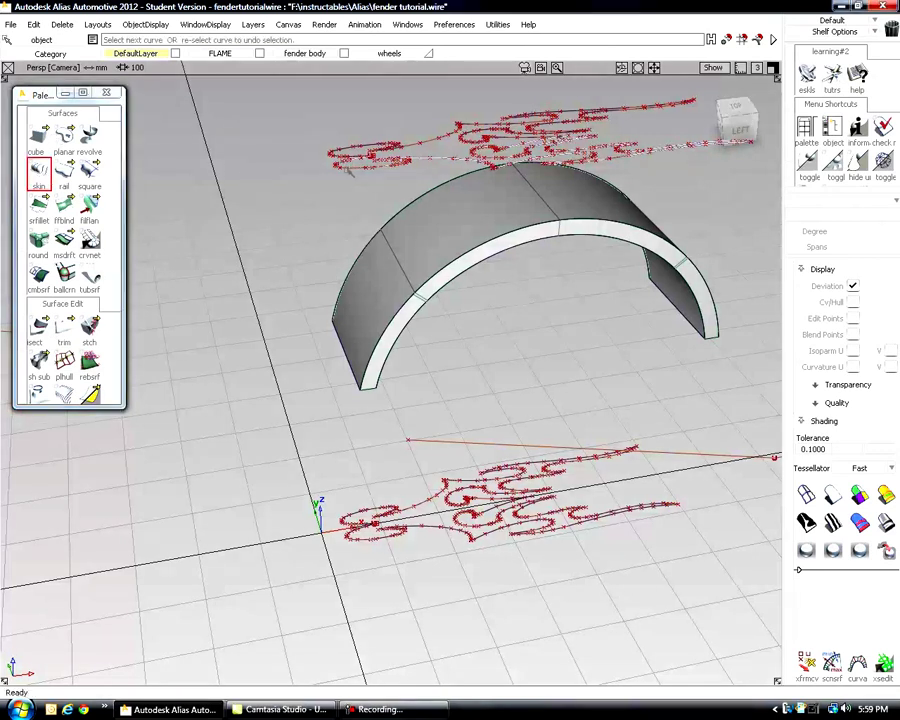
pyautogui.click(389, 539)
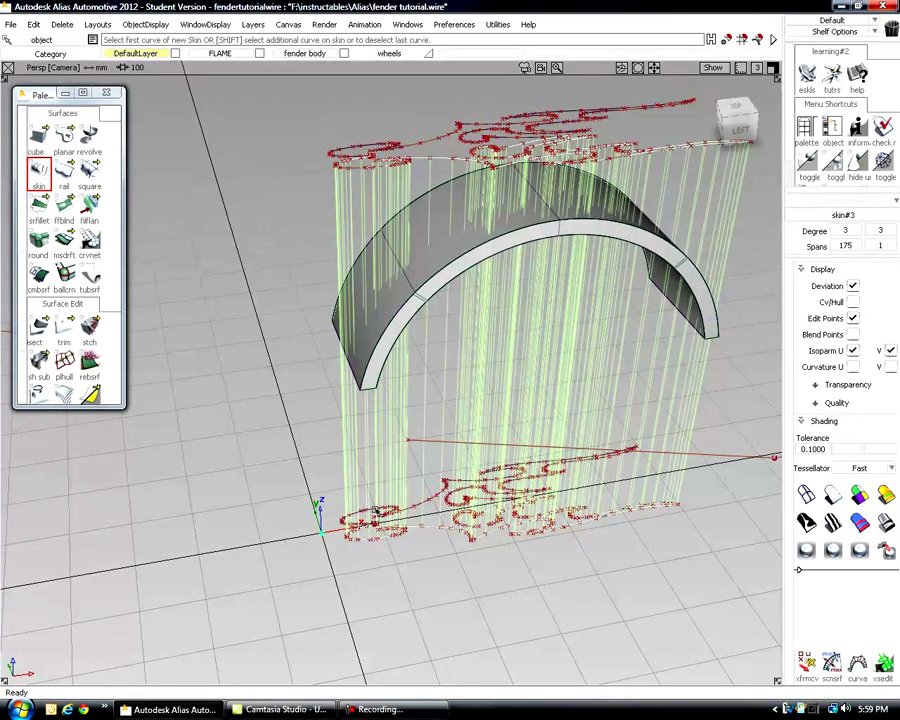
# Skin a second surface between the lower and upper copies of the far flame curve.
pyautogui.scroll(2, 372, 517)
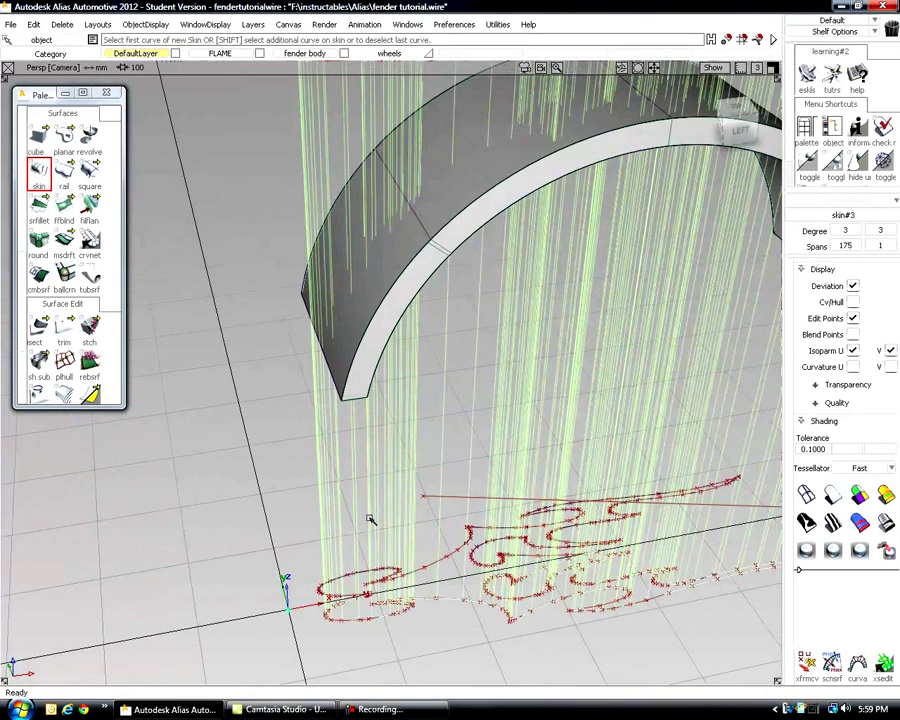
pyautogui.click(363, 572)
pyautogui.scroll(-2, 364, 573)
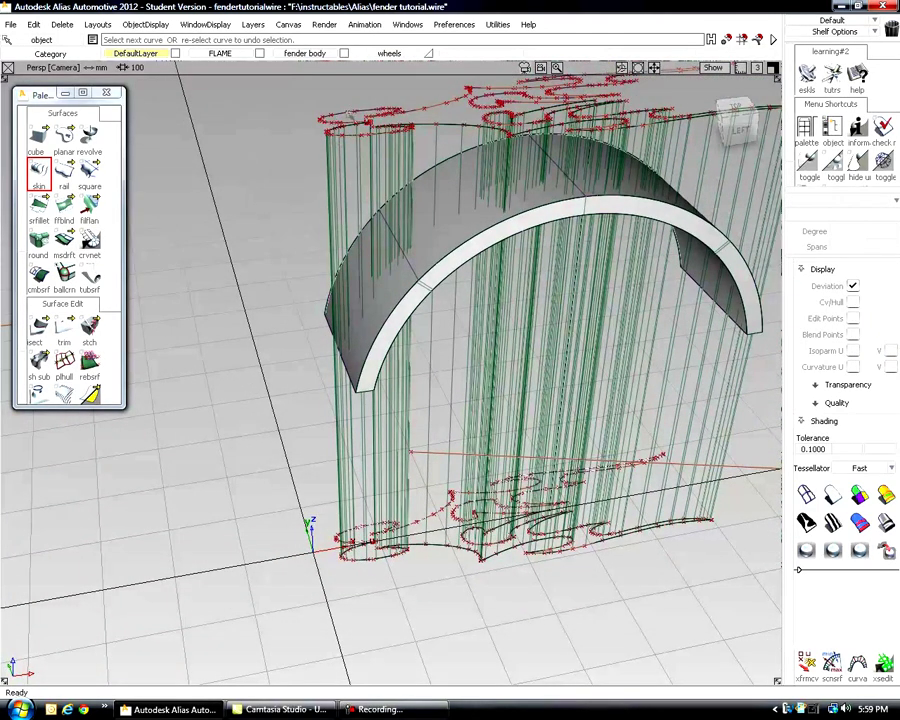
pyautogui.click(516, 98)
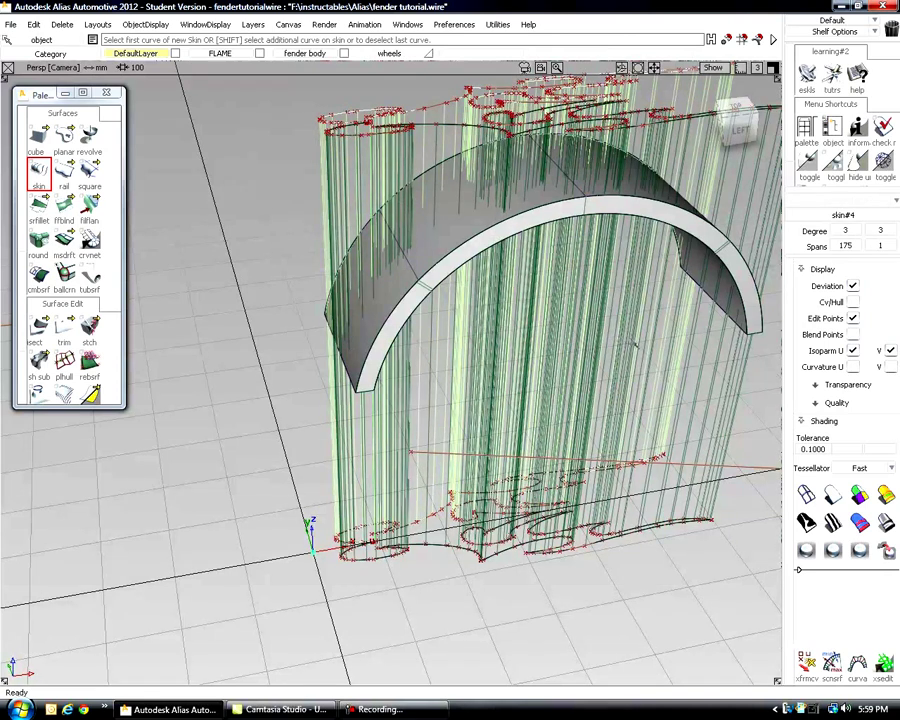
# Pick the inner and outer arch surfaces and intersect them with one of the flame skins to create curves-on-surface.
pyautogui.keyDown('alt'); pyautogui.keyDown('shift'); pyautogui.moveTo(676, 352); pyautogui.dragTo(390, 292); pyautogui.keyUp('shift'); pyautogui.keyUp('alt')
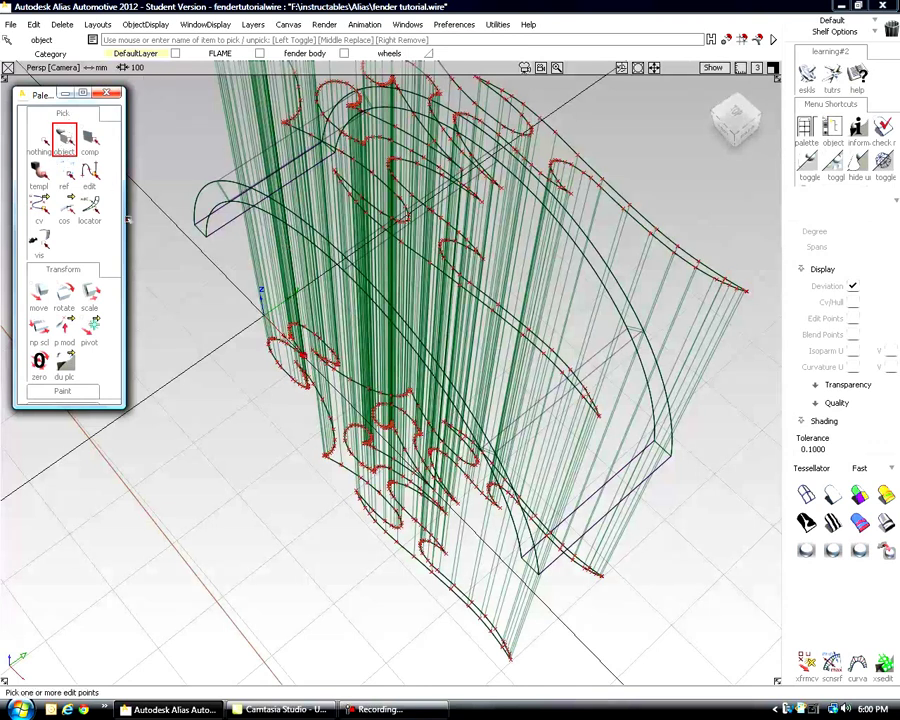
pyautogui.click(212, 226)
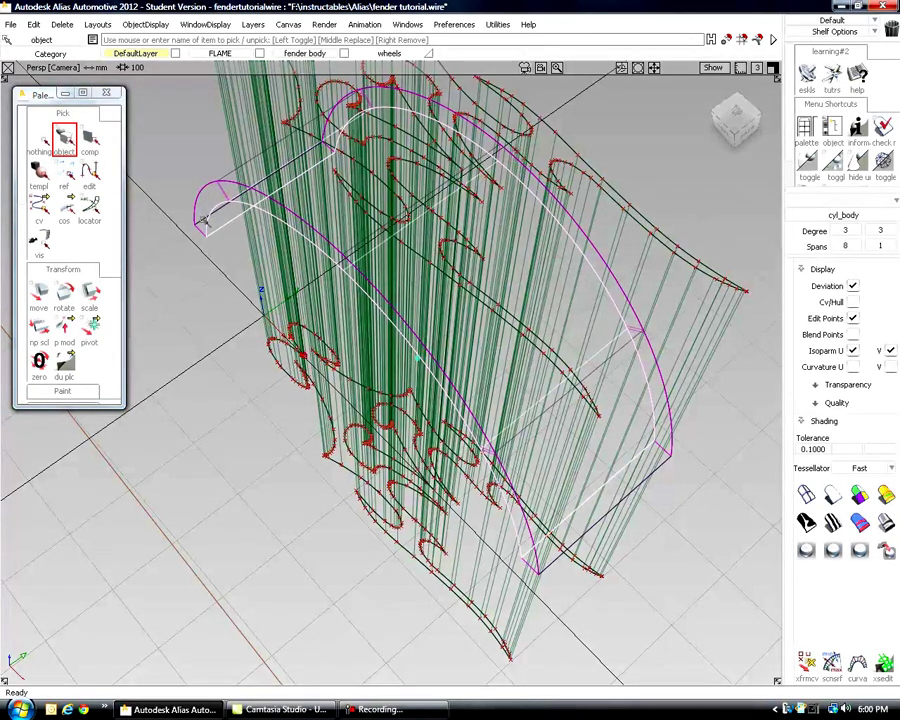
pyautogui.click(202, 220)
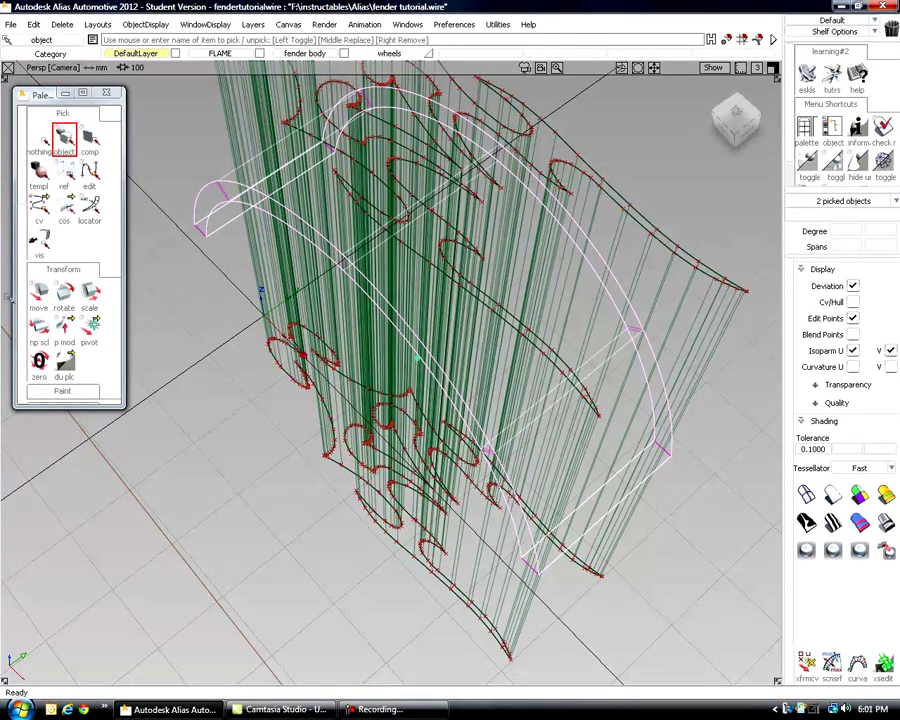
pyautogui.scroll(-5, 47, 300)
pyautogui.scroll(-6, 50, 302)
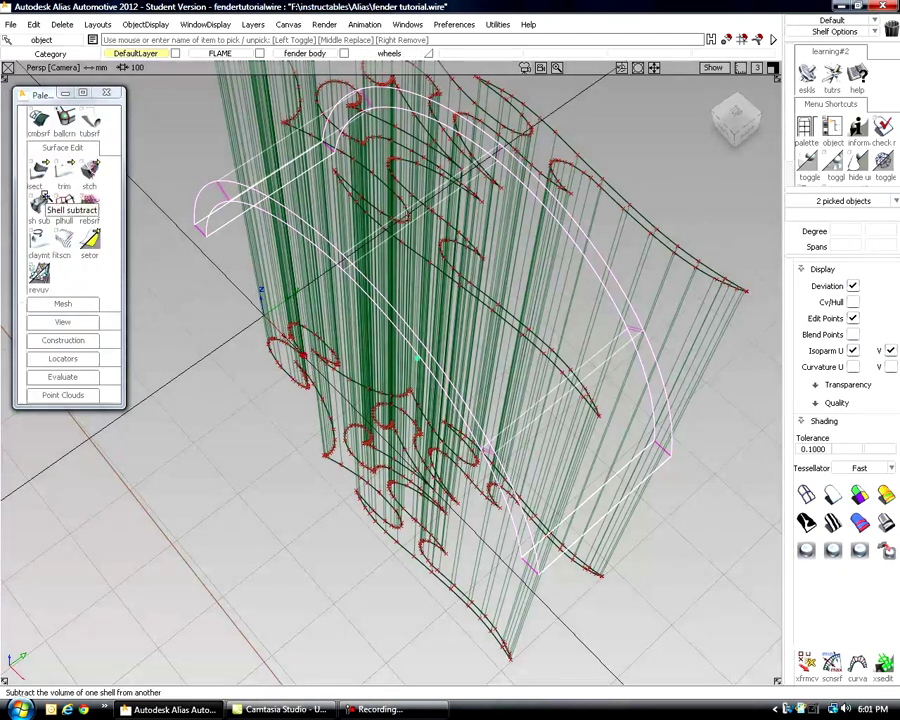
pyautogui.click(38, 170)
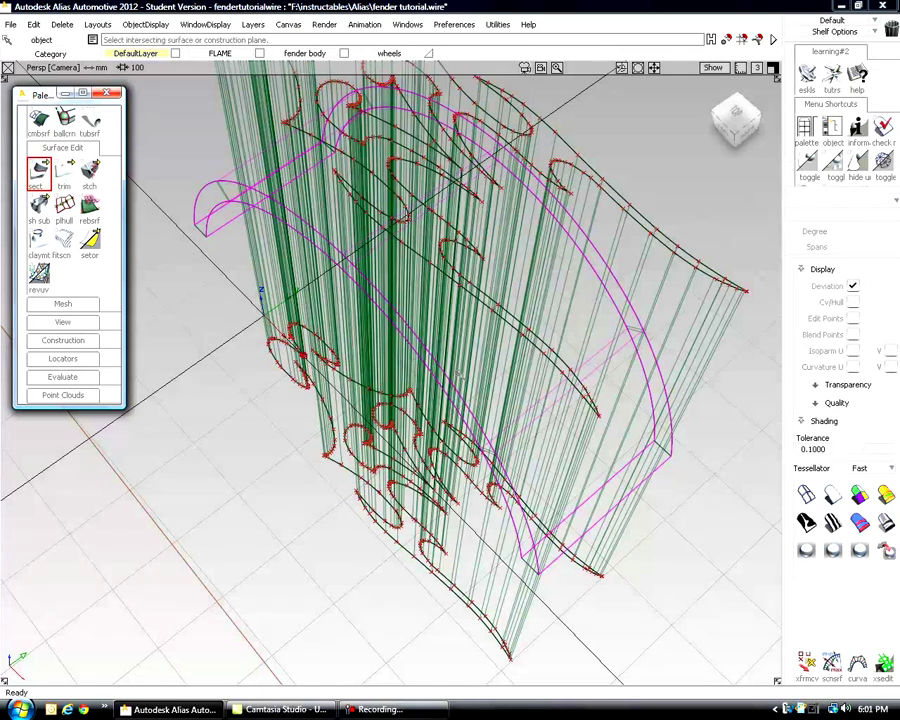
pyautogui.click(686, 293)
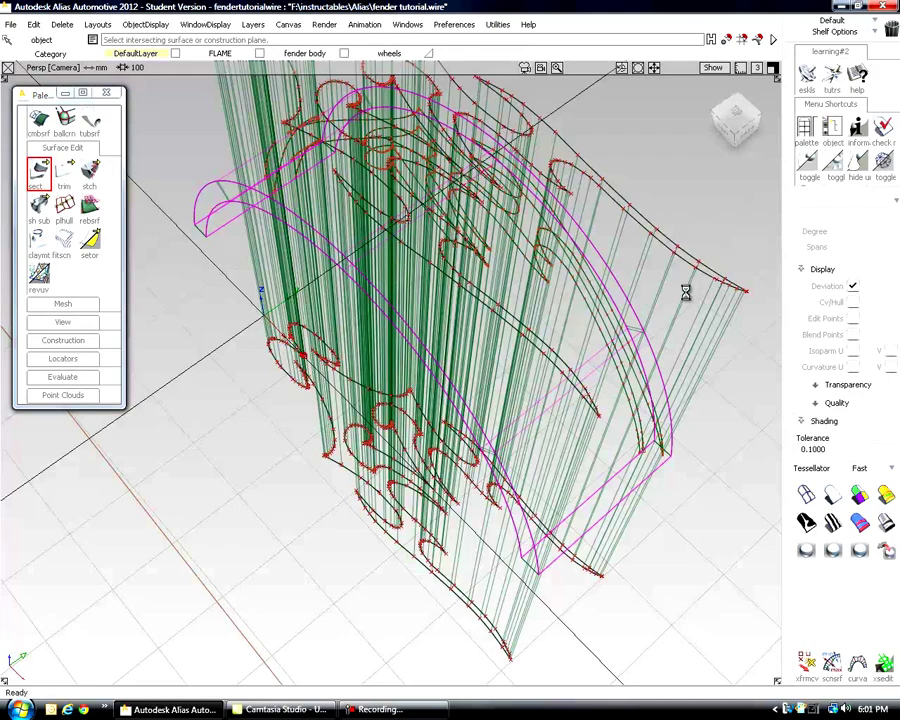
# Intersect the picked arch surfaces with the other flame skin.
pyautogui.keyDown('alt'); pyautogui.keyDown('shift'); pyautogui.moveTo(637, 374); pyautogui.dragTo(470, 350); pyautogui.keyUp('shift'); pyautogui.keyUp('alt')
pyautogui.keyDown('alt'); pyautogui.keyDown('shift'); pyautogui.moveTo(470, 350); pyautogui.dragTo(580, 362, button='middle'); pyautogui.keyUp('shift'); pyautogui.keyUp('alt')
pyautogui.keyDown('alt'); pyautogui.keyDown('shift'); pyautogui.moveTo(580, 364); pyautogui.dragTo(478, 362); pyautogui.keyUp('shift'); pyautogui.keyUp('alt')
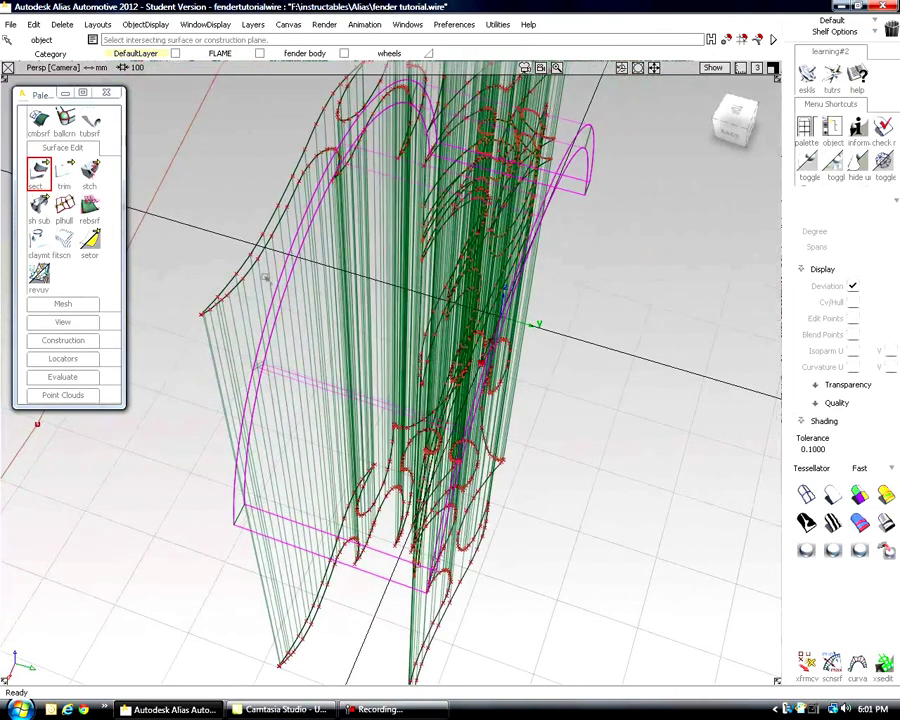
pyautogui.click(248, 301)
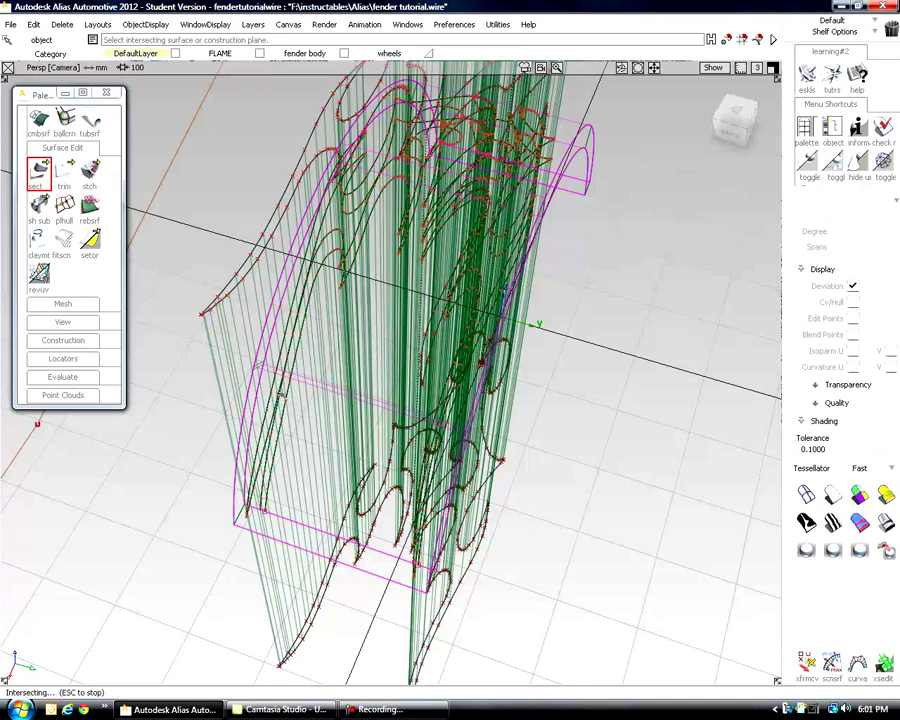
pyautogui.click(311, 324)
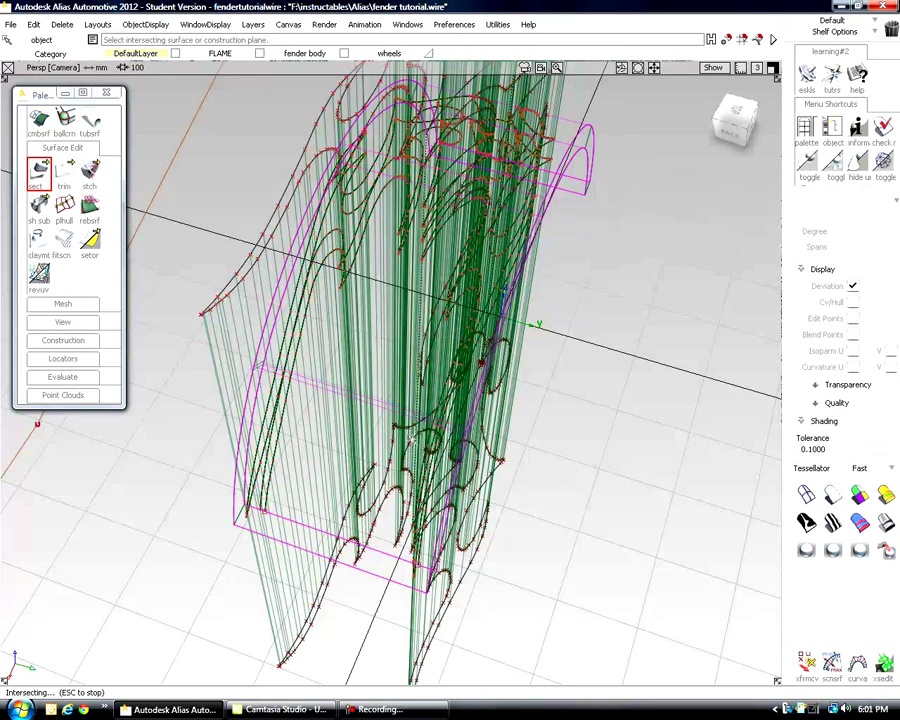
# Trim one flame skin along the intersection curves, discarding its region above the fender arch.
pyautogui.keyDown('alt'); pyautogui.keyDown('shift'); pyautogui.moveTo(375, 400); pyautogui.dragTo(390, 456); pyautogui.keyUp('shift'); pyautogui.keyUp('alt')
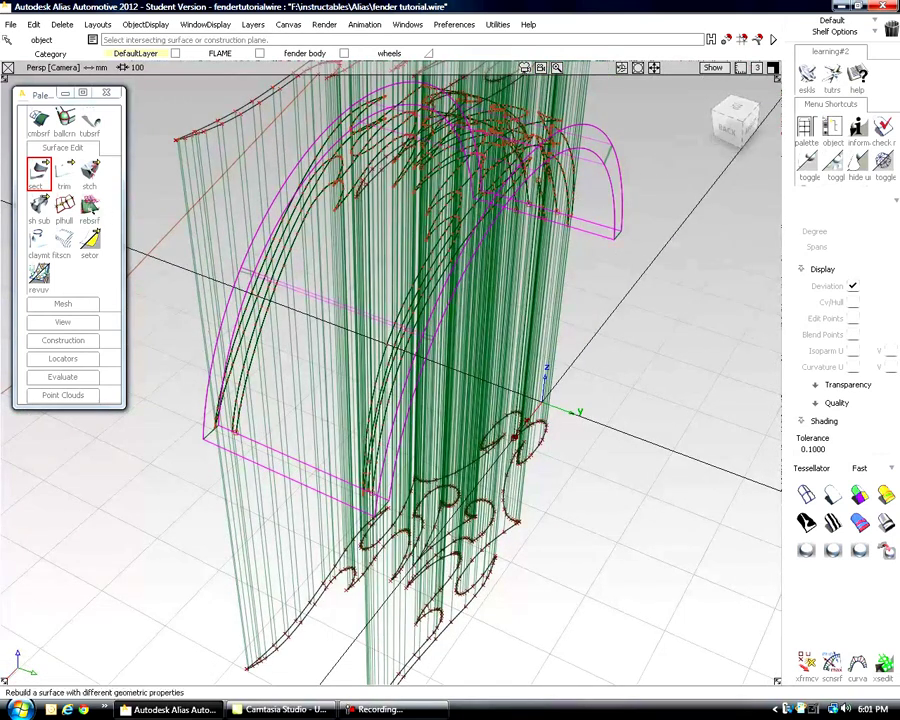
pyautogui.click(64, 172)
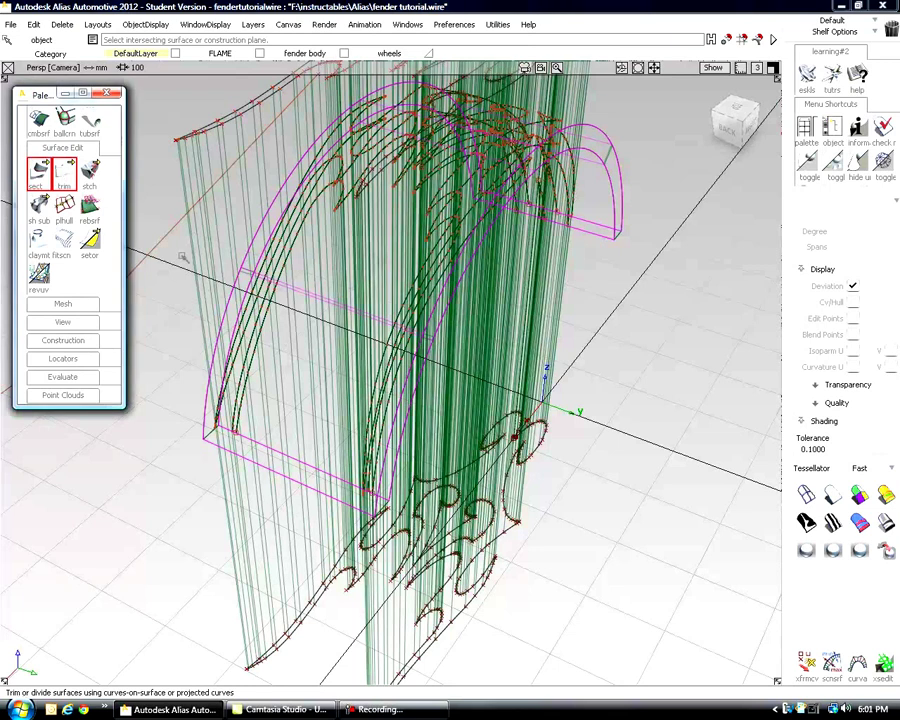
pyautogui.click(228, 205)
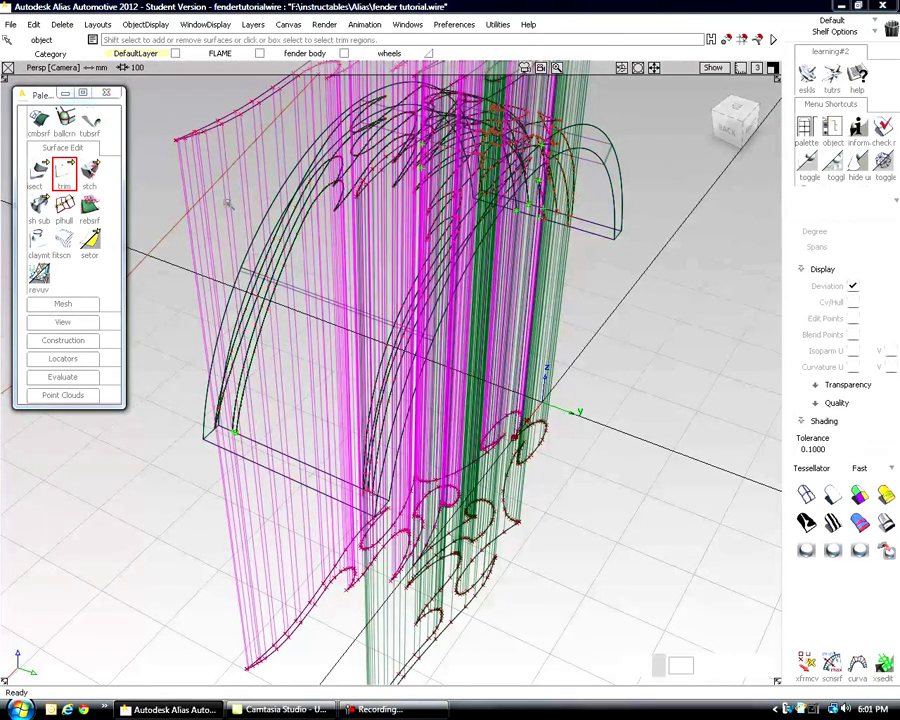
pyautogui.click(228, 205)
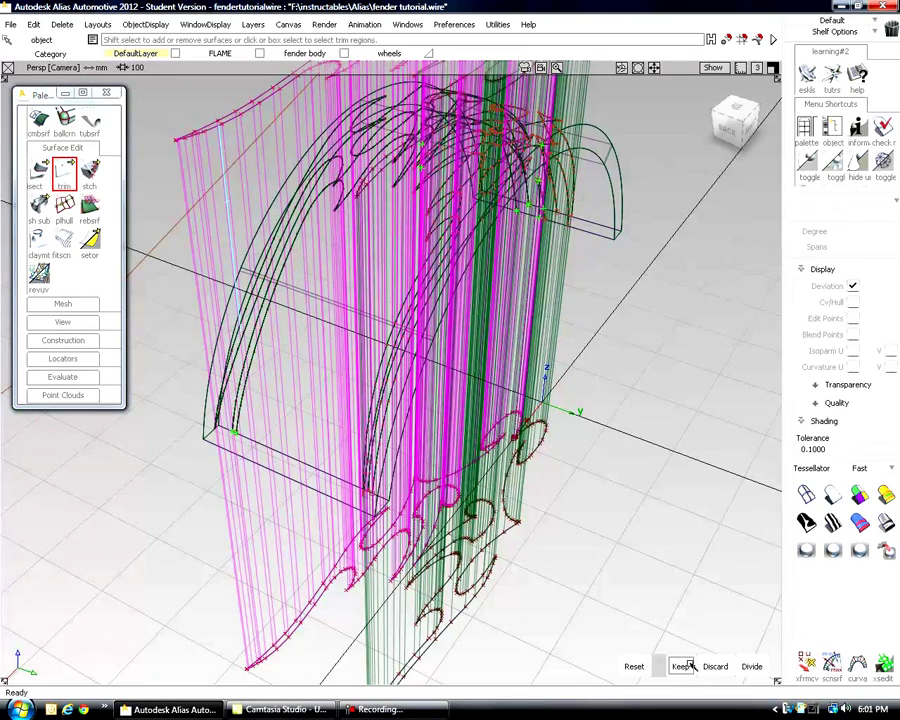
pyautogui.click(725, 668)
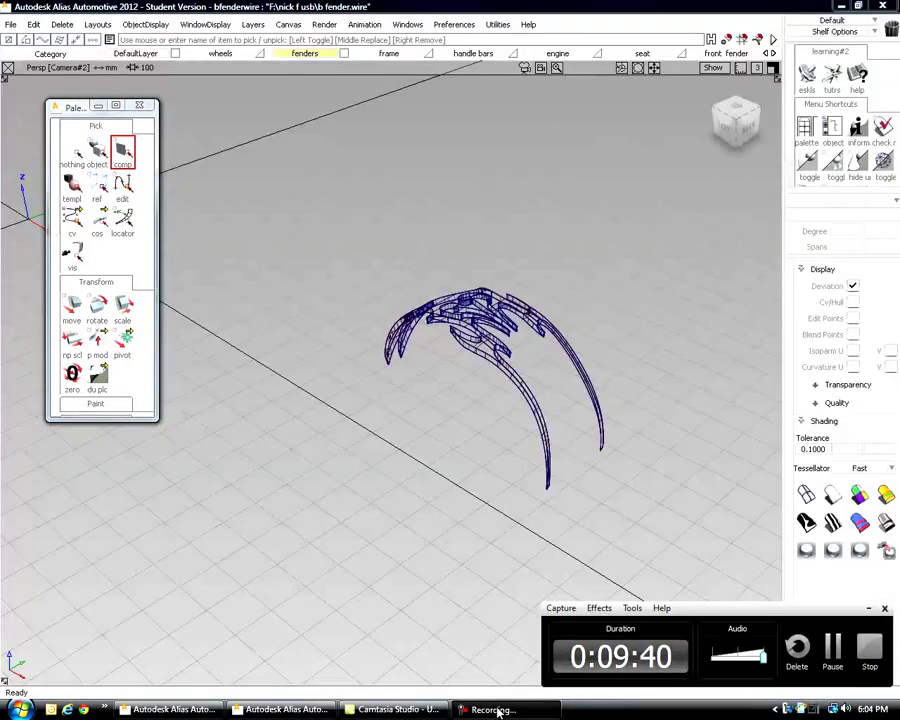
# Shade the finished flame fender in b fender.wire with Multi Color diagnostic shading and hide the model's wireframe lines.
pyautogui.click(494, 709)
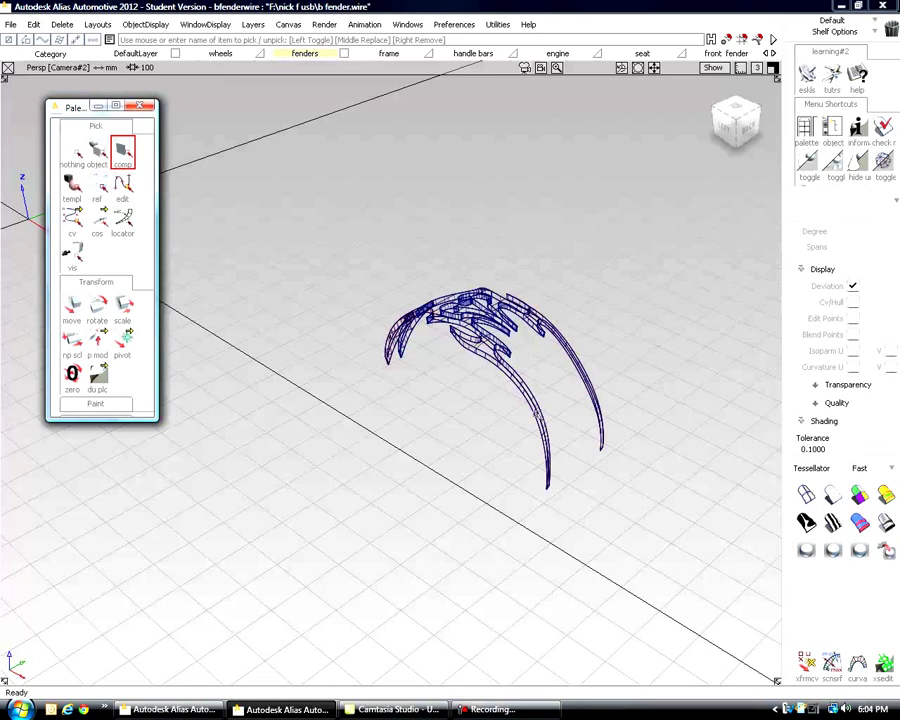
pyautogui.click(833, 498)
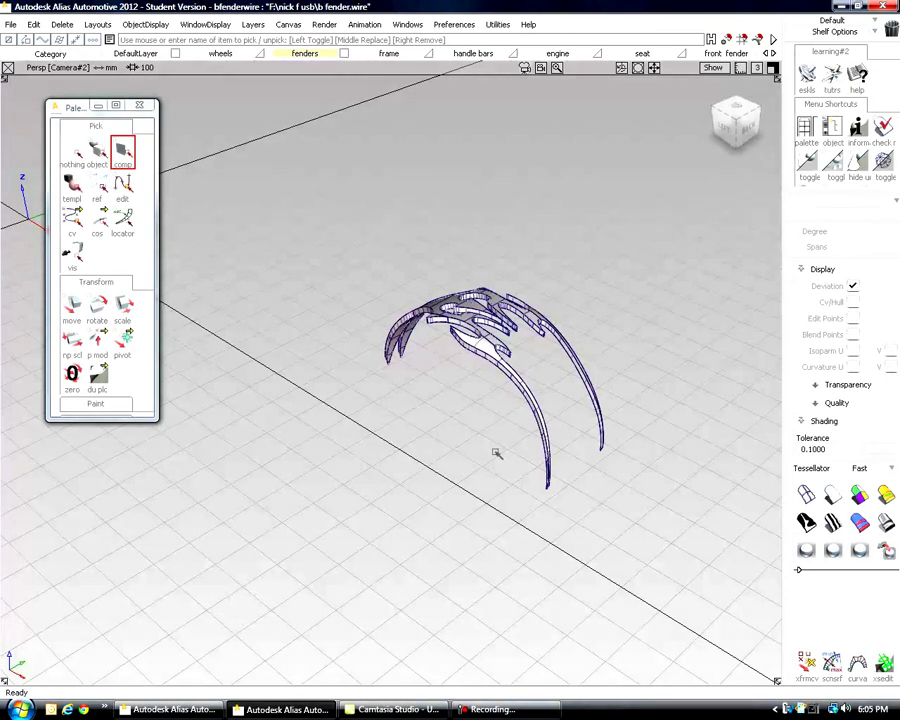
pyautogui.keyDown('alt'); pyautogui.keyDown('shift'); pyautogui.moveTo(496, 454); pyautogui.dragTo(511, 462); pyautogui.keyUp('shift'); pyautogui.keyUp('alt')
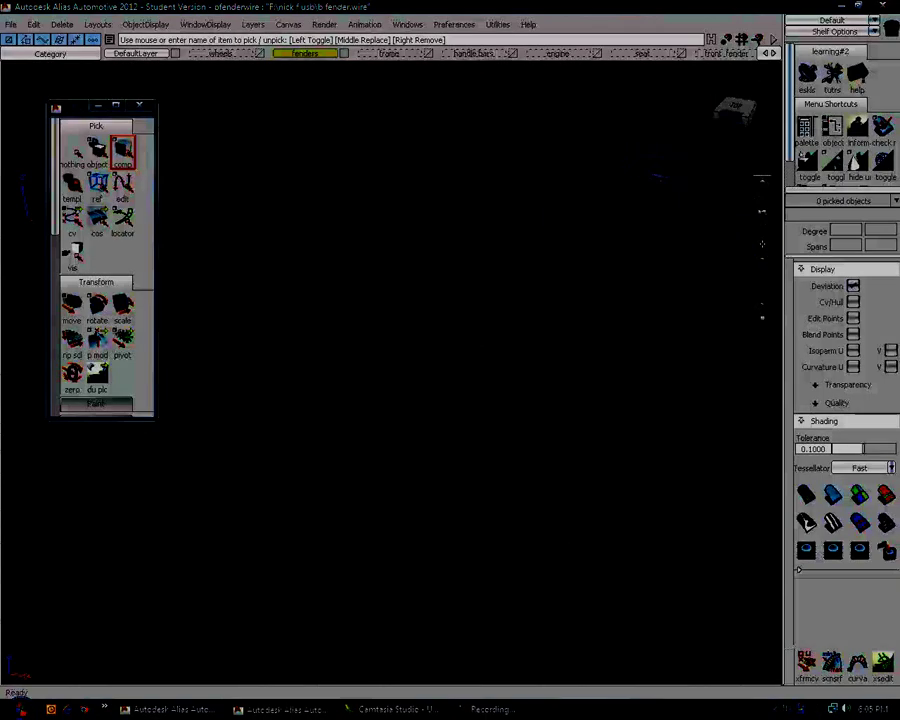
pyautogui.hotkey('alt', 'shift')
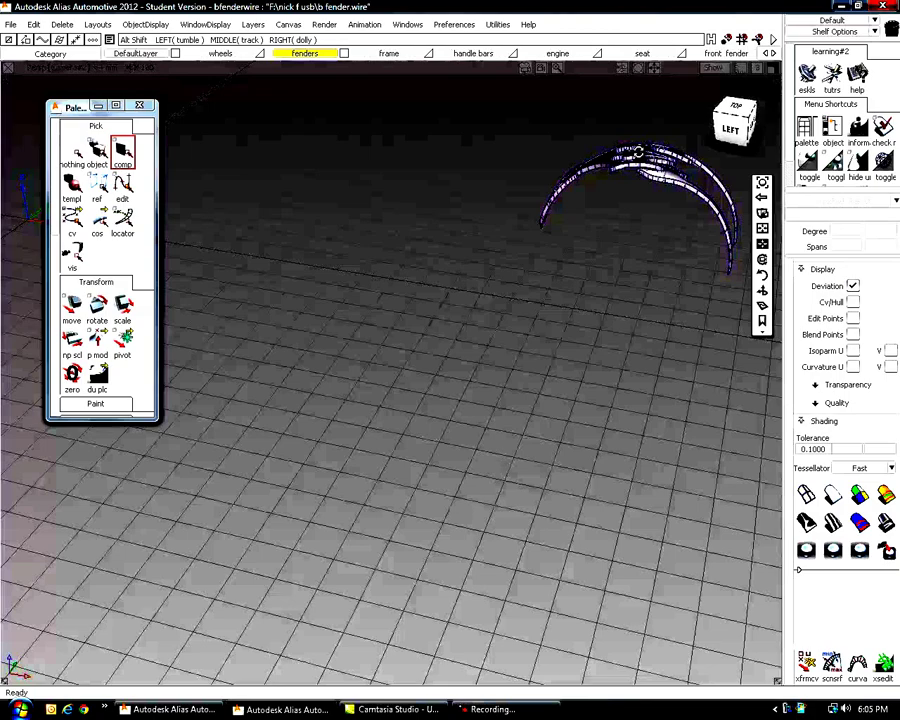
pyautogui.keyDown('alt'); pyautogui.keyDown('shift'); pyautogui.moveTo(639, 152); pyautogui.dragTo(639, 152); pyautogui.keyUp('shift'); pyautogui.keyUp('alt')
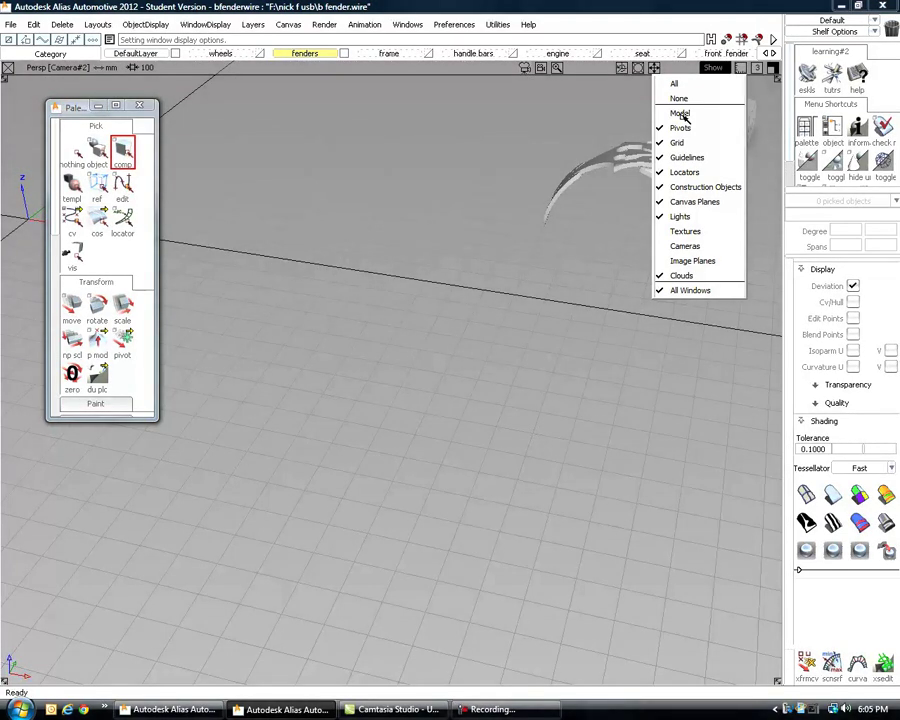
pyautogui.click(681, 114)
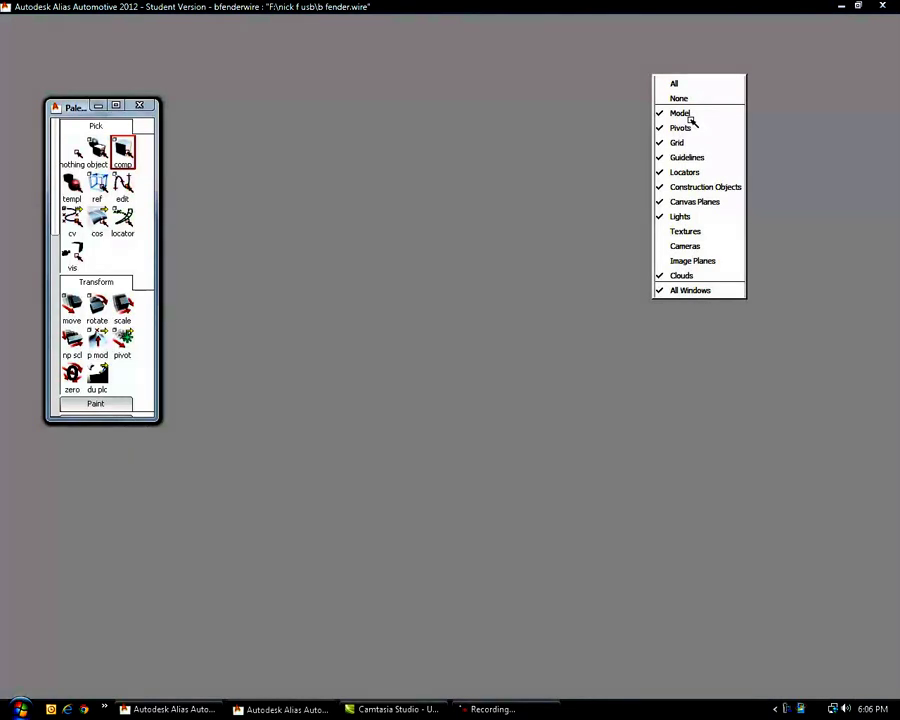
pyautogui.click(689, 117)
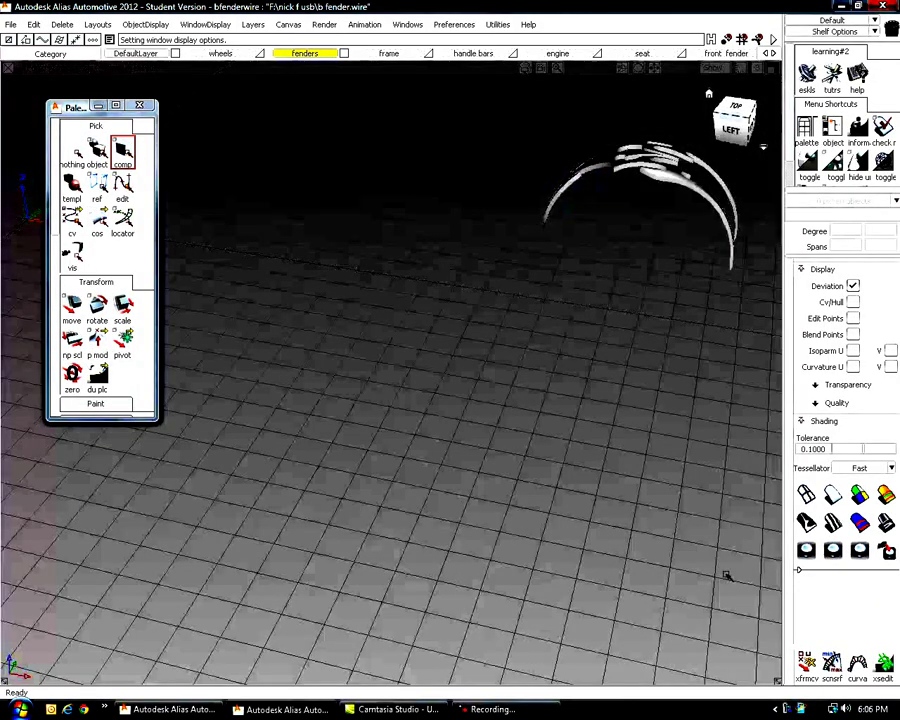